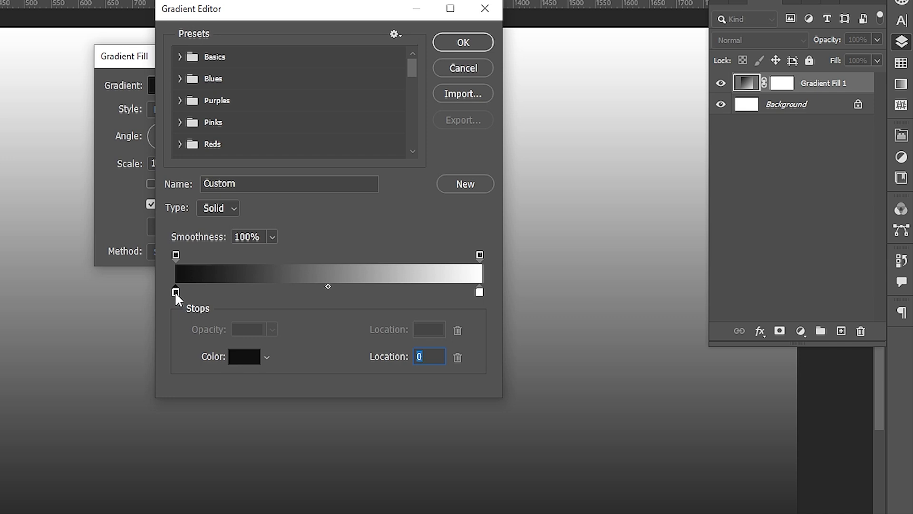
Set the gradient's start stop colour to d2582d and its end stop colour to c03000, and accept the edited gradient
{"action": "left_click", "coordinate": [236, 353]}
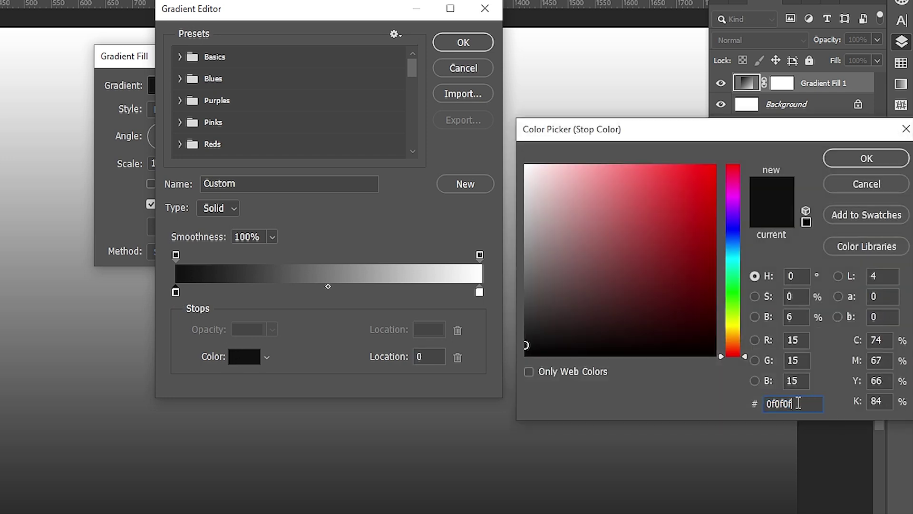
{"action": "type", "text": "d2582d"}
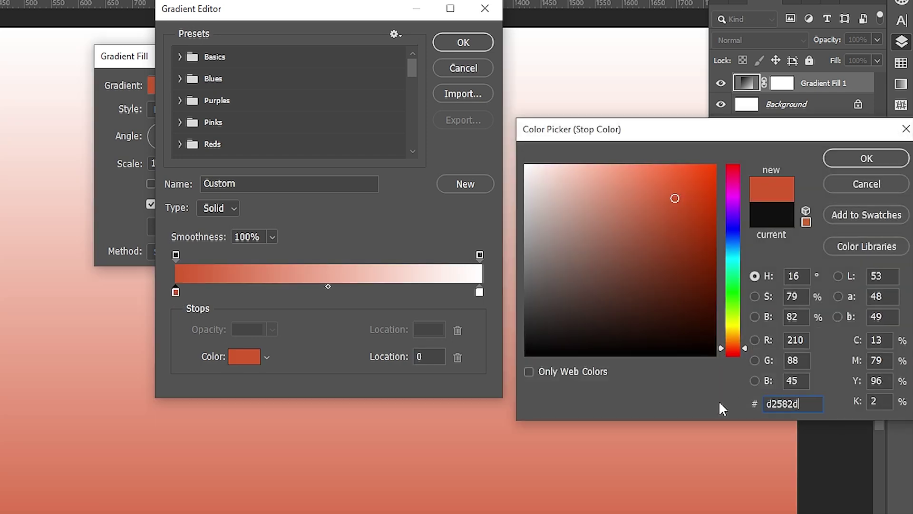
{"action": "left_click", "coordinate": [866, 158]}
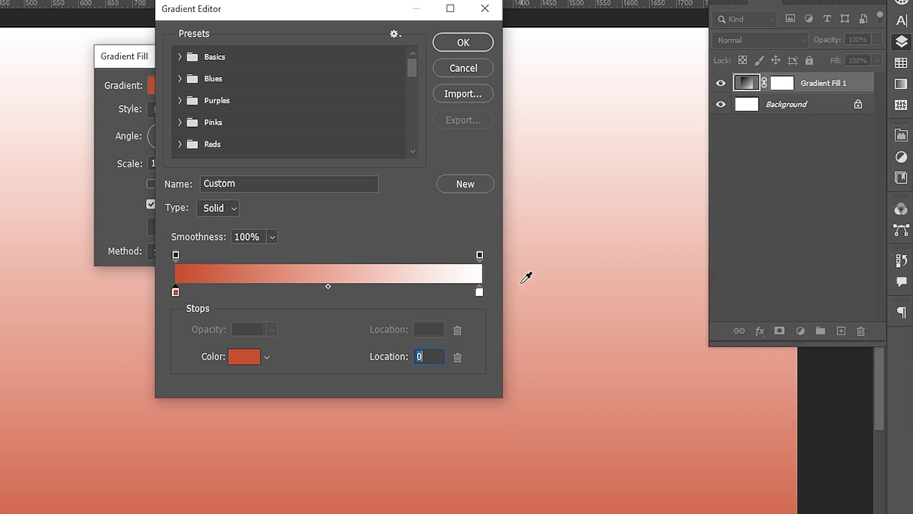
{"action": "double_click", "coordinate": [479, 292]}
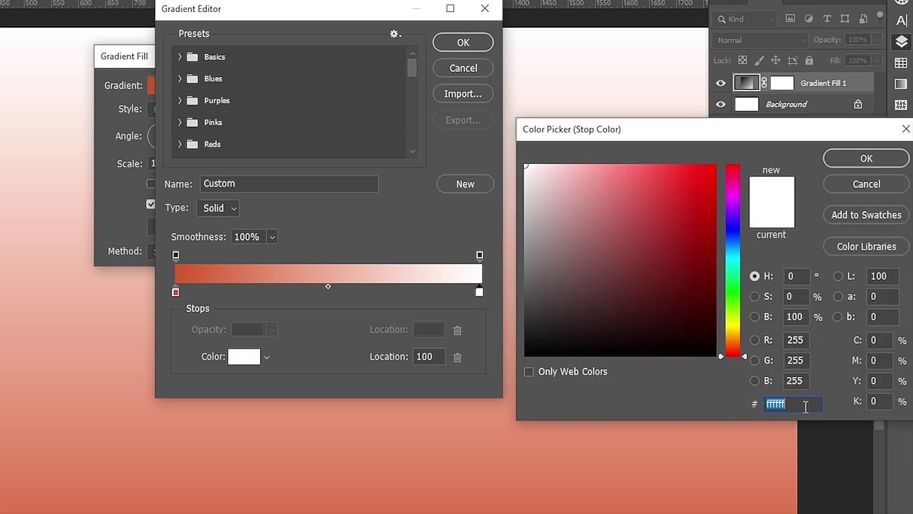
{"action": "type", "text": "c03000"}
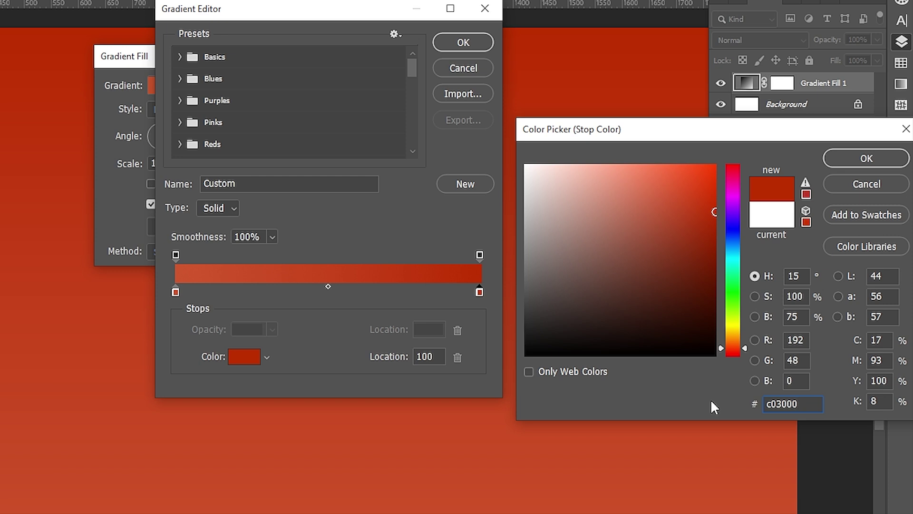
{"action": "left_click", "coordinate": [855, 156]}
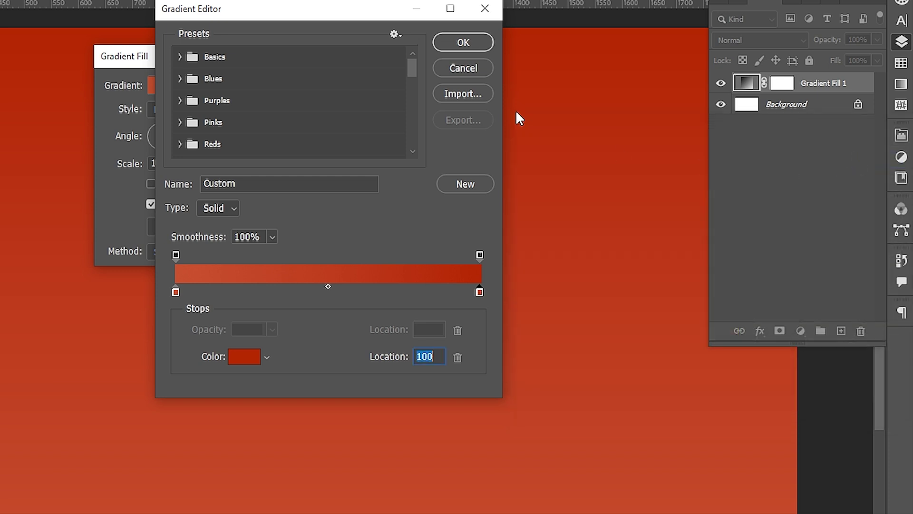
{"action": "left_click", "coordinate": [471, 43]}
Make the gradient fill radial at a scale of 141% and apply it
{"action": "left_click", "coordinate": [183, 110]}
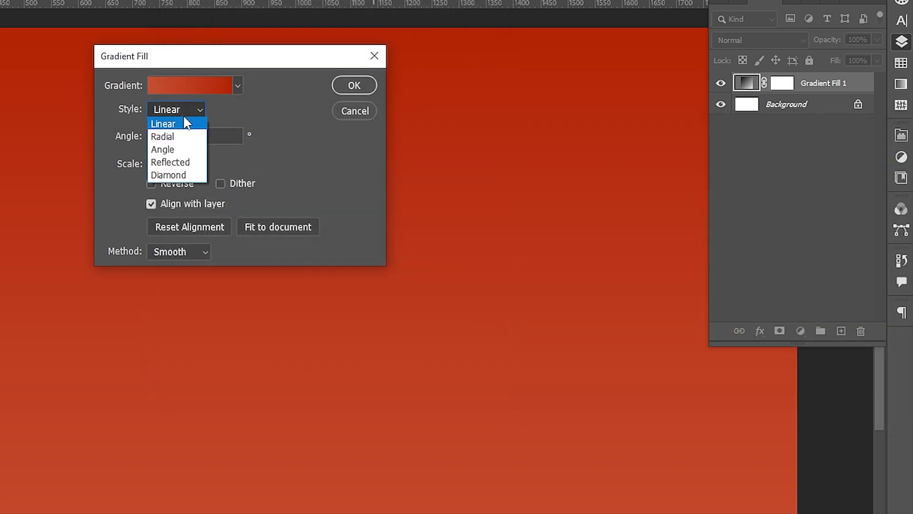
{"action": "left_click", "coordinate": [174, 135]}
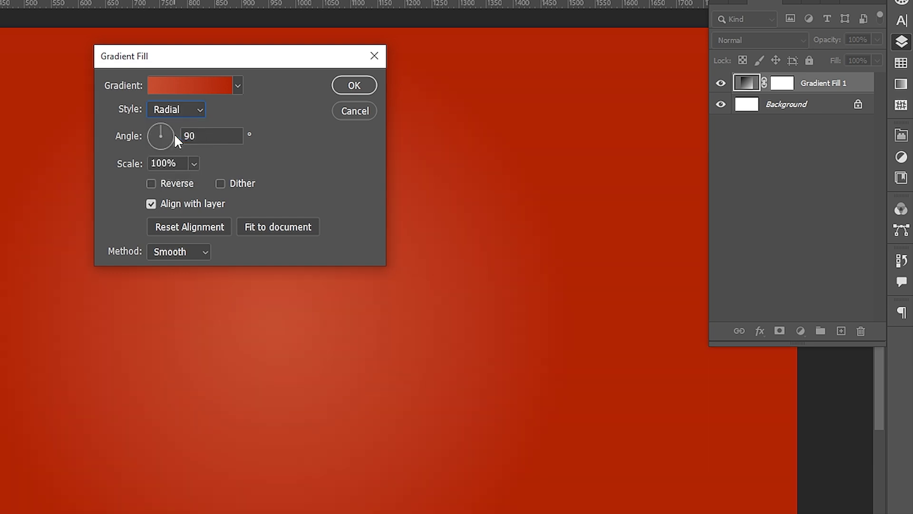
{"action": "left_click", "coordinate": [194, 164]}
{"action": "left_click_drag", "start_coordinate": [196, 181], "coordinate": [199, 181]}
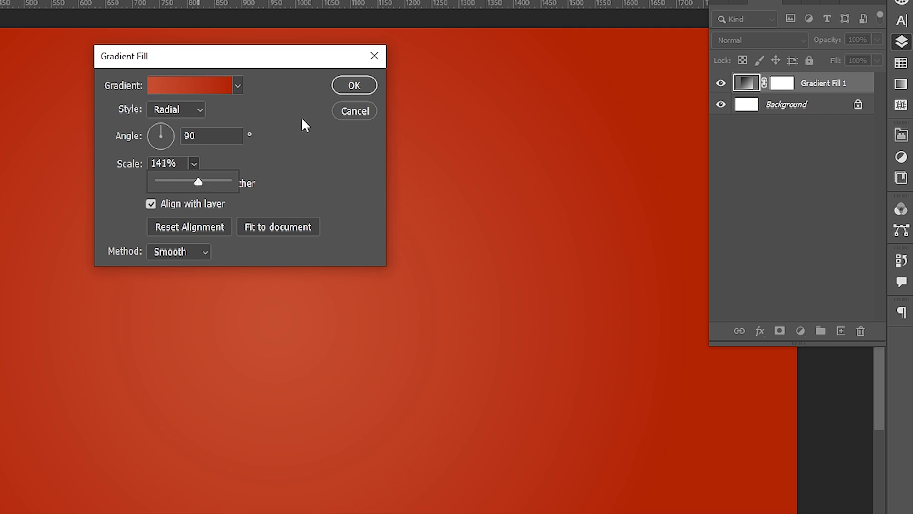
{"action": "left_click", "coordinate": [347, 86]}
{"action": "left_click", "coordinate": [347, 86]}
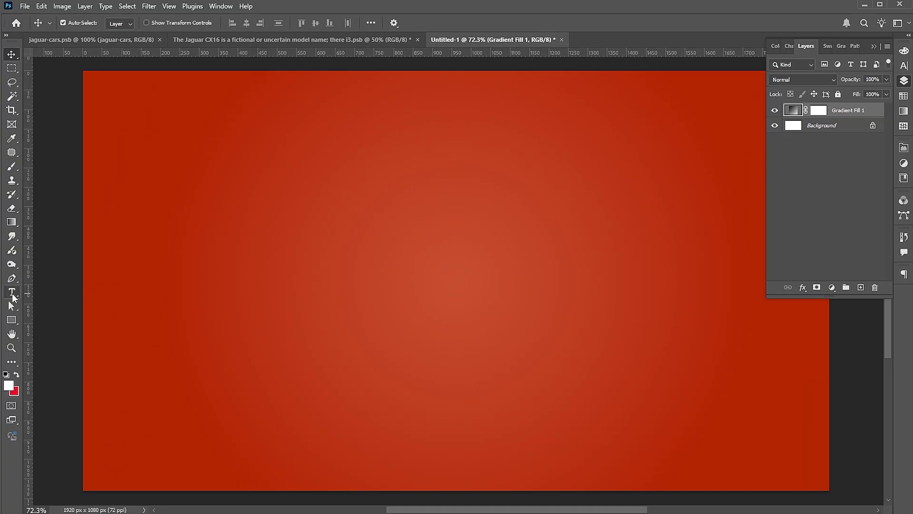
Add a two-line text heading reading "MODERN" and "DESIG" right of the canvas centre
{"action": "key", "text": "t"}
{"action": "left_click", "coordinate": [431, 235]}
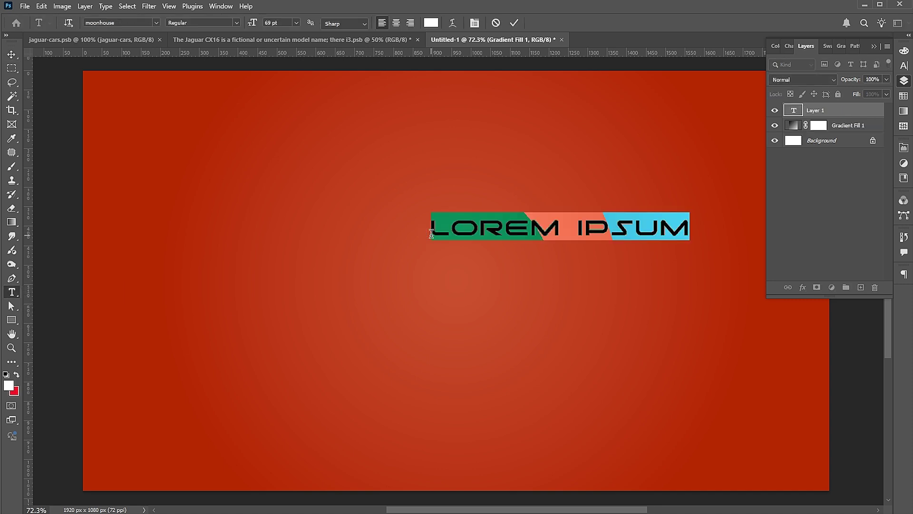
{"action": "type", "text": "MODERN"}
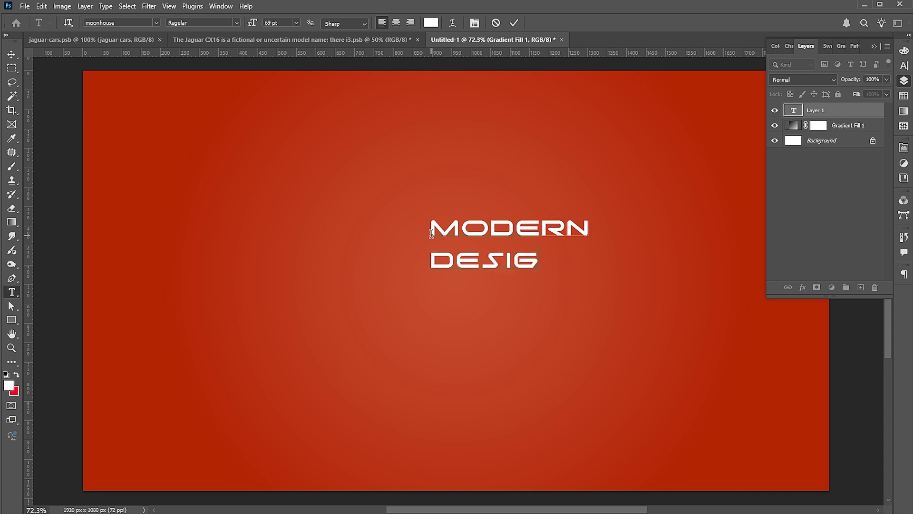
Change the font of the whole heading to Poppins ExtraBold
{"action": "key", "text": "ctrl+a"}
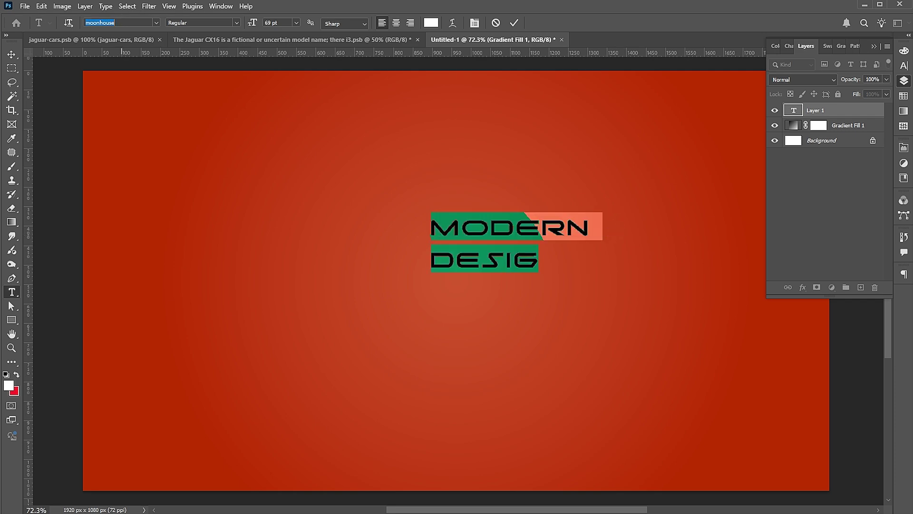
{"action": "type", "text": "pop"}
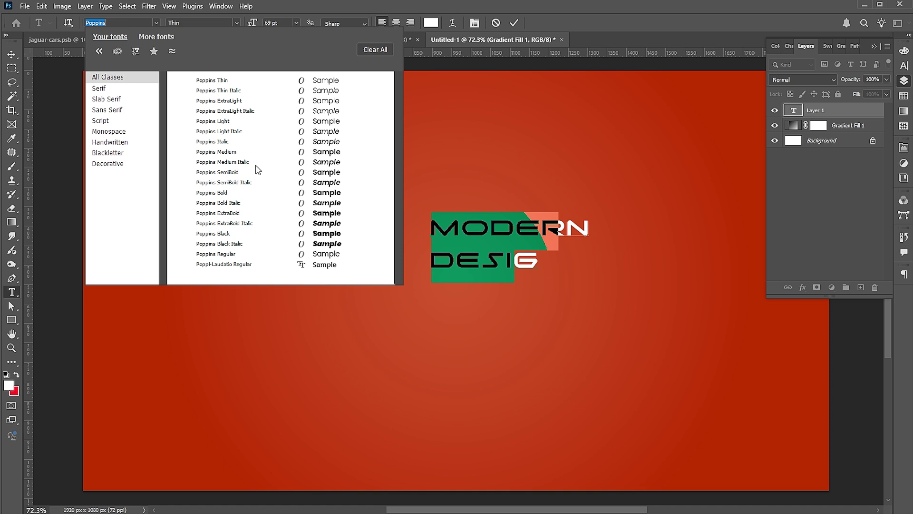
{"action": "left_click", "coordinate": [298, 214]}
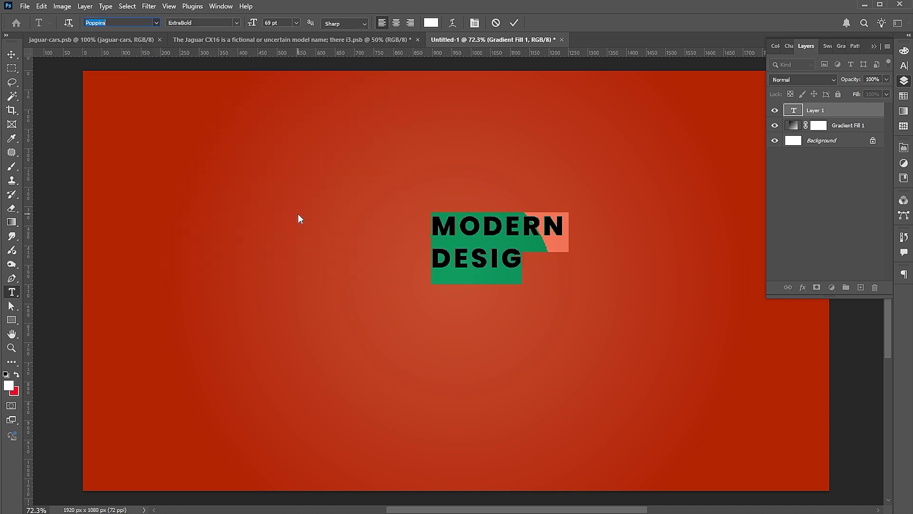
Set the heading's tracking to 0 and its leading to 63 pt
{"action": "left_click", "coordinate": [904, 66]}
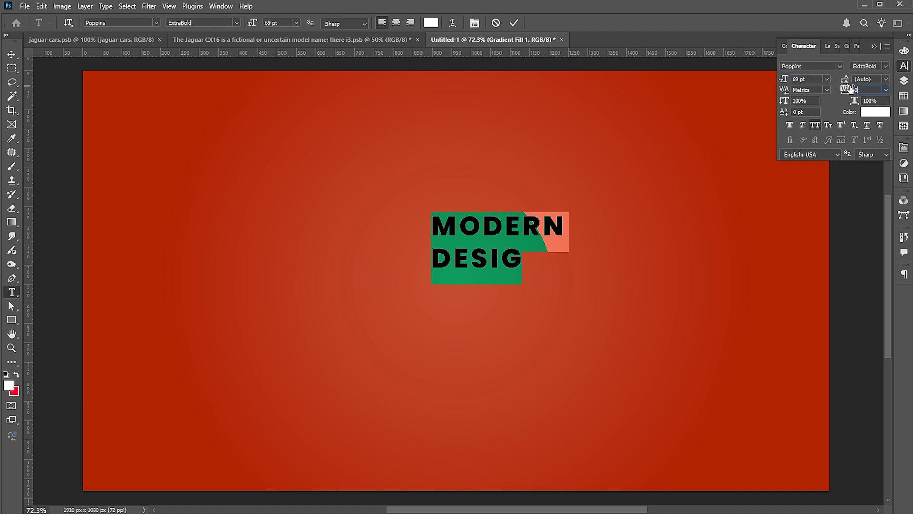
{"action": "left_click", "coordinate": [877, 78]}
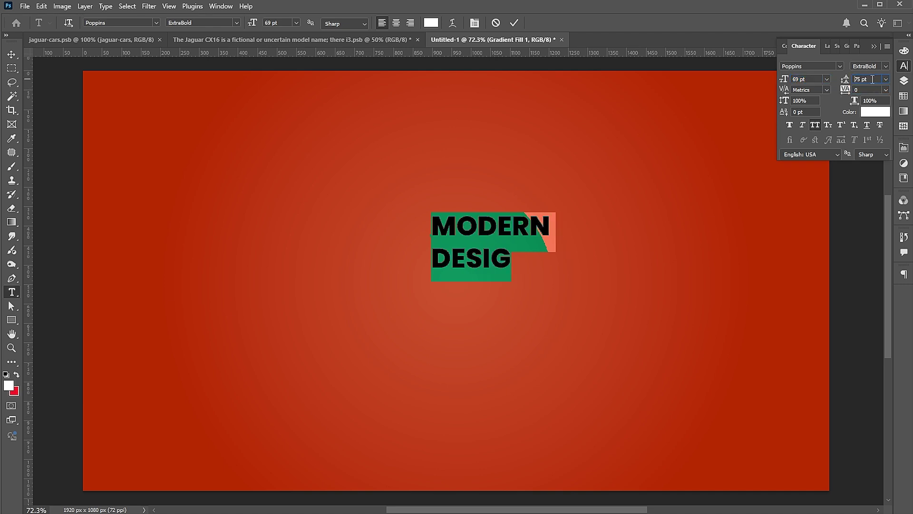
{"action": "key", "text": "Down"}
{"action": "key", "text": "Down"}
{"action": "key", "text": "Down"}
{"action": "key", "text": "Down"}
{"action": "key", "text": "Return"}
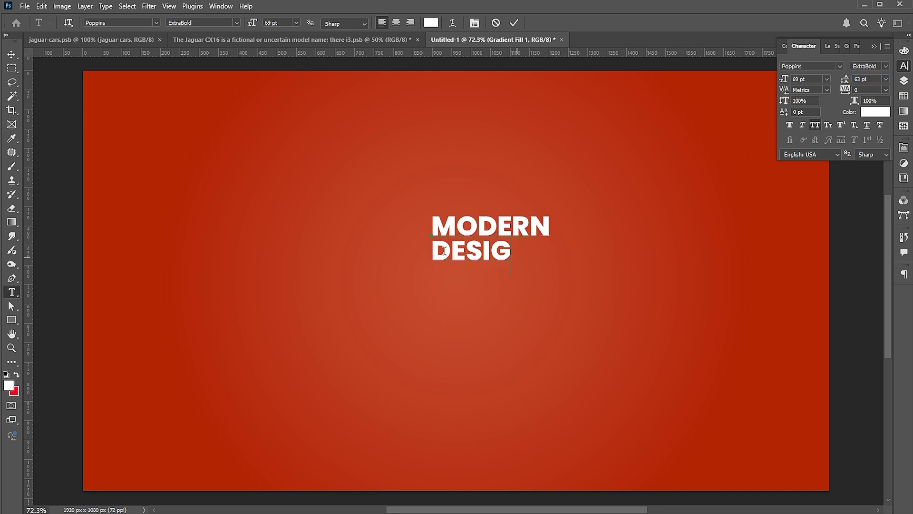
Enlarge the heading's second line to 103 pt with 81 pt leading and commit the text
{"action": "scroll", "coordinate": [812, 80], "scroll_direction": "up", "scroll_amount": 13}
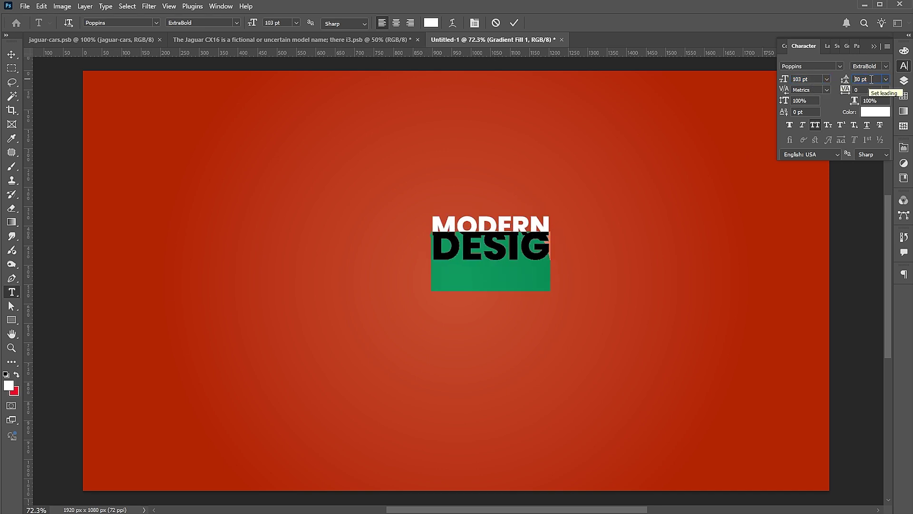
{"action": "scroll", "coordinate": [870, 80], "scroll_direction": "up", "scroll_amount": 18}
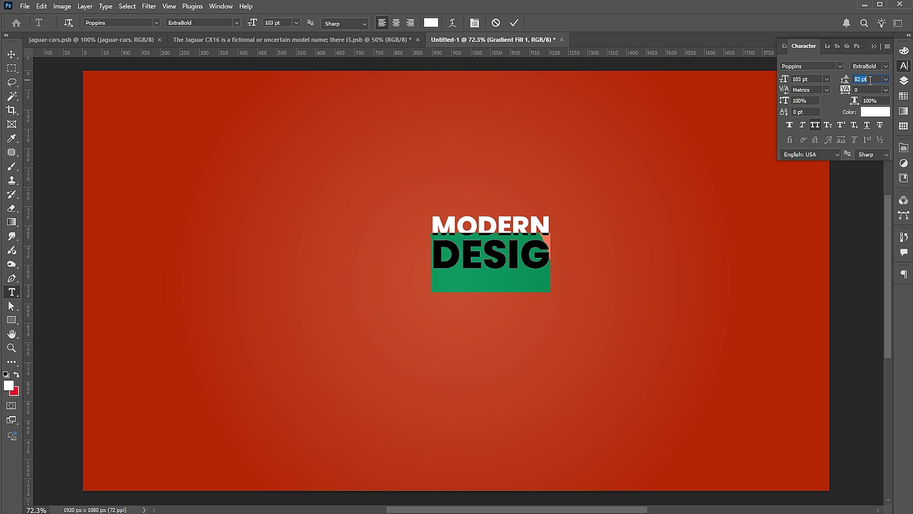
{"action": "left_click", "coordinate": [17, 56]}
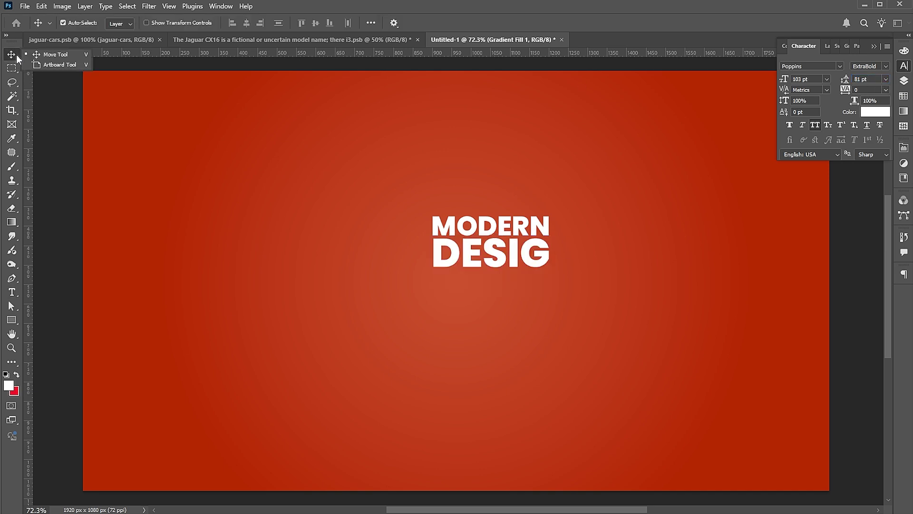
Move the heading to the left of the canvas centre and place a duplicate of it directly below
{"action": "left_click_drag", "start_coordinate": [512, 252], "coordinate": [384, 235]}
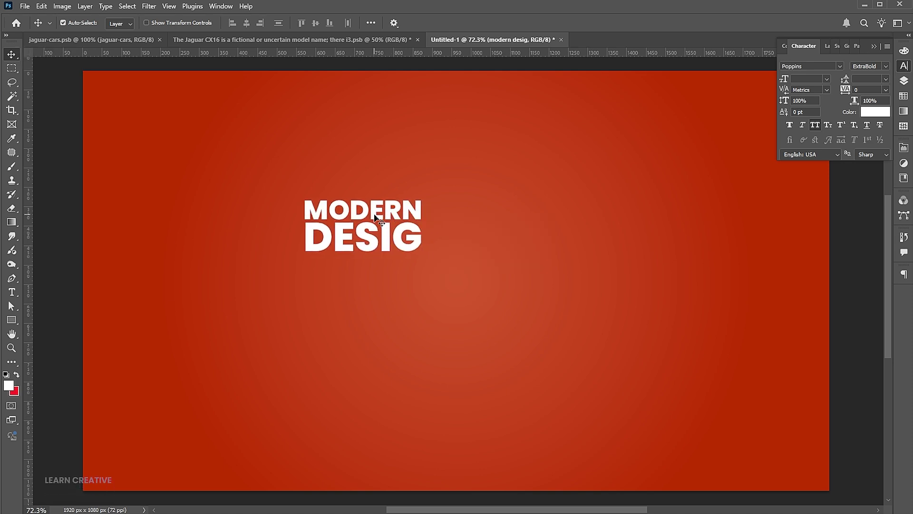
{"action": "left_click_drag", "start_coordinate": [386, 246], "coordinate": [389, 305]}
Replace the duplicate's text with the single line "CAR POSTER DESIGN IN PHOTOSHOP"
{"action": "double_click", "coordinate": [387, 306]}
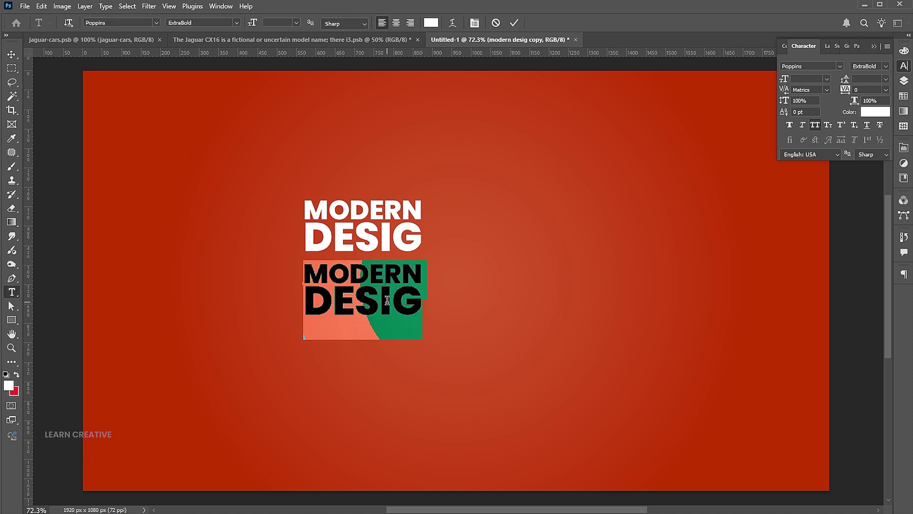
{"action": "type", "text": "car poster desig"}
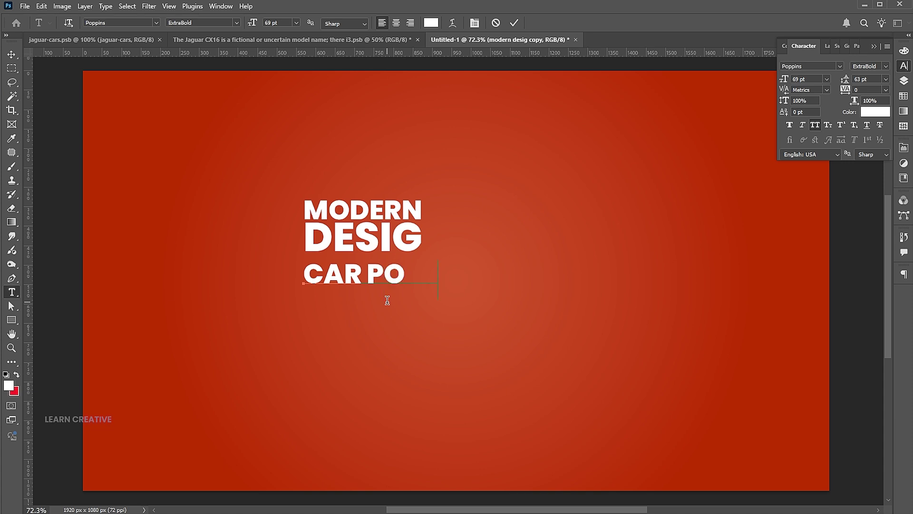
{"action": "type", "text": "n in phot"}
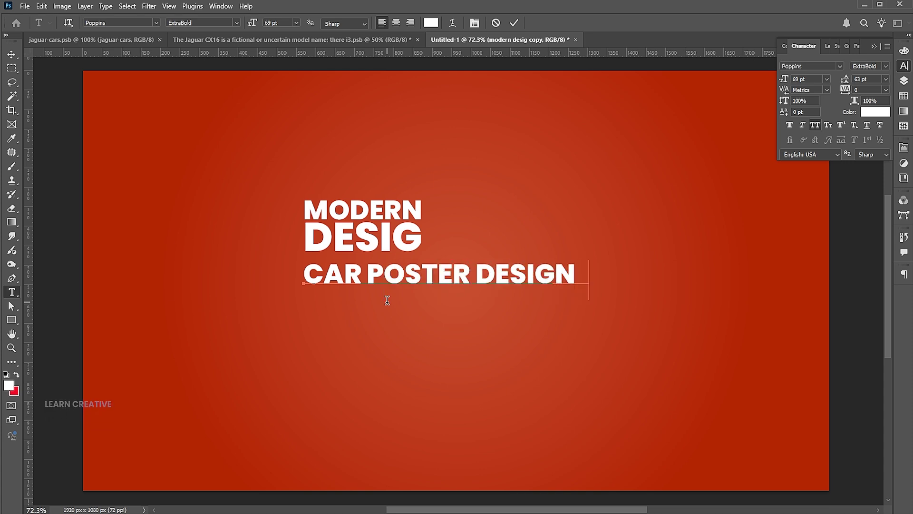
{"action": "type", "text": "oshop"}
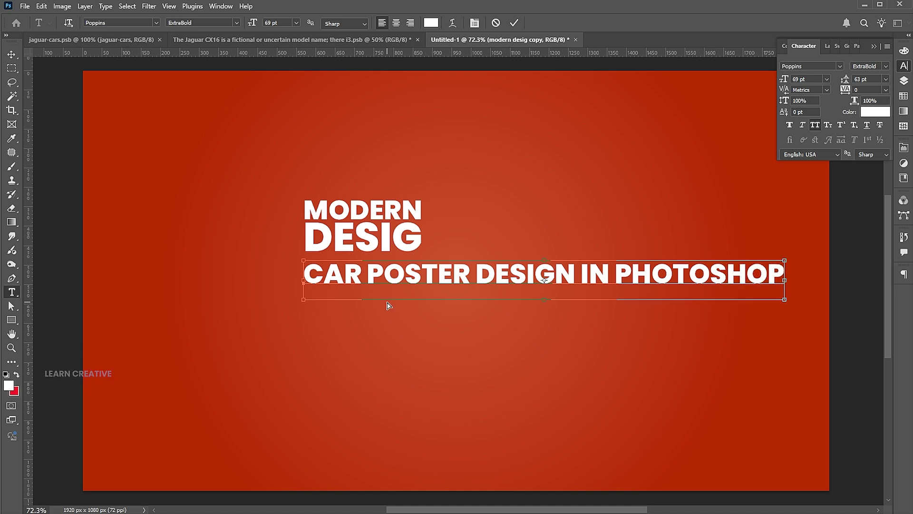
Change the whole tagline to the Medium font weight and commit the text
{"action": "key", "text": "ctrl+a"}
{"action": "left_click", "coordinate": [886, 67]}
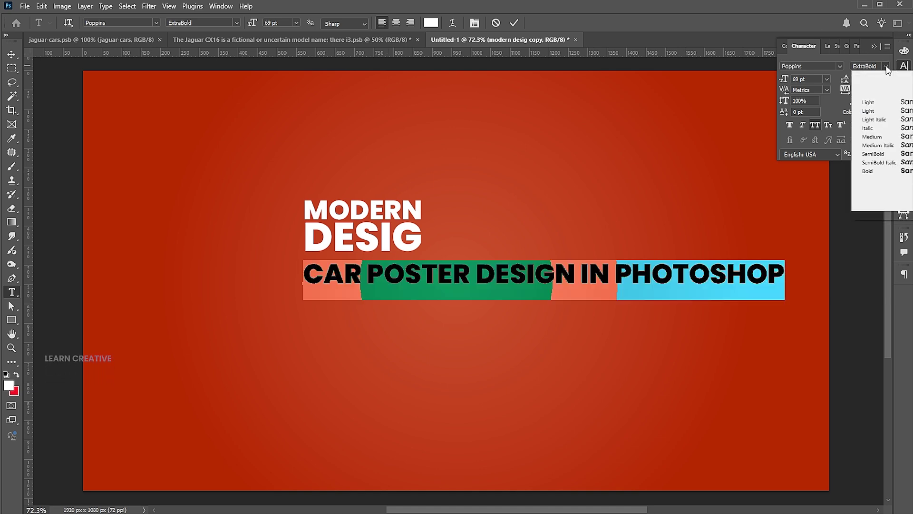
{"action": "left_click", "coordinate": [882, 138]}
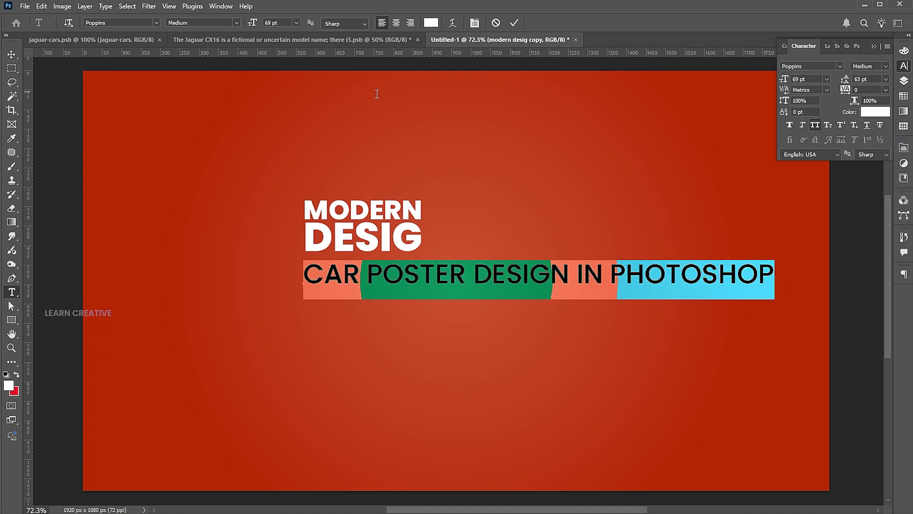
{"action": "key", "text": "v"}
{"action": "key", "text": "ctrl+Return"}
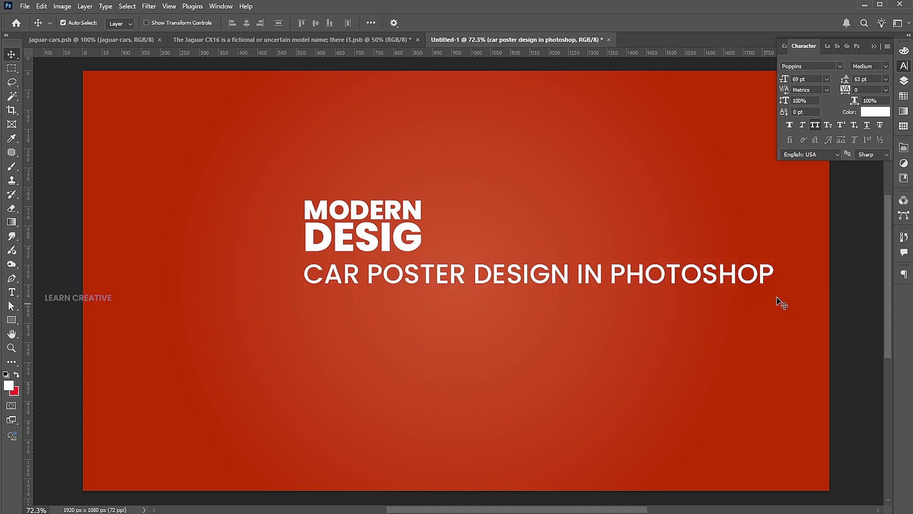
Scale the tagline down to about 15 pt and set its tracking to 100
{"action": "key", "text": "ctrl+t"}
{"action": "left_click_drag", "start_coordinate": [774, 298], "coordinate": [405, 282]}
{"action": "key", "text": "Return"}
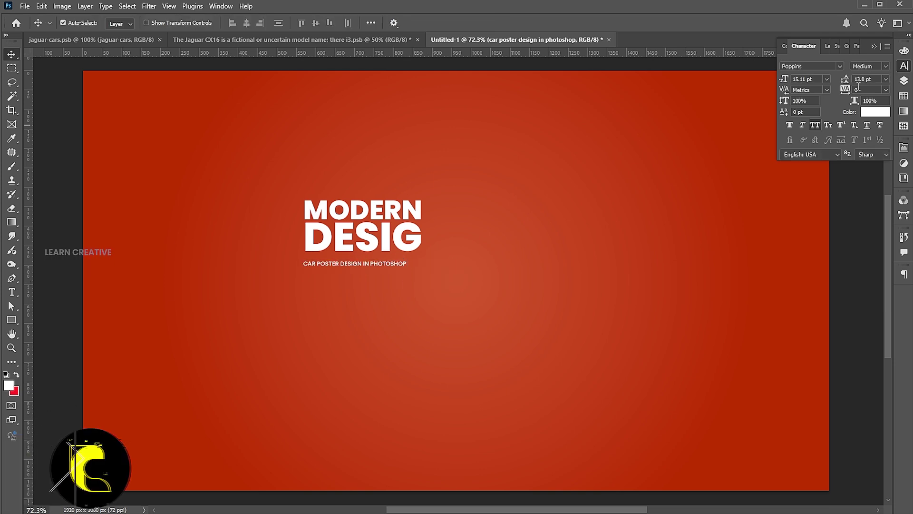
{"action": "left_click", "coordinate": [862, 90]}
{"action": "type", "text": "100"}
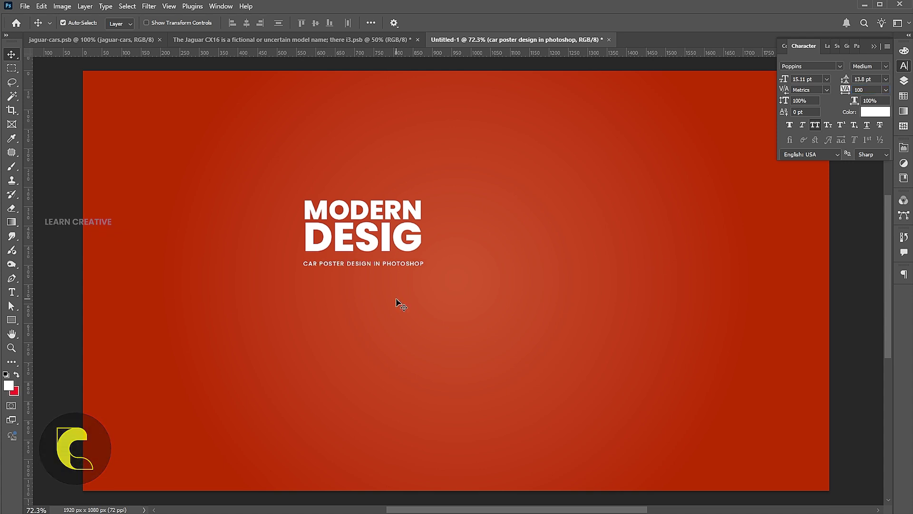
{"action": "key", "text": "Return"}
Shrink the tagline slightly to about 14.5 pt so it fits the heading's width
{"action": "key", "text": "ctrl+t"}
{"action": "left_click_drag", "start_coordinate": [423, 270], "coordinate": [420, 269]}
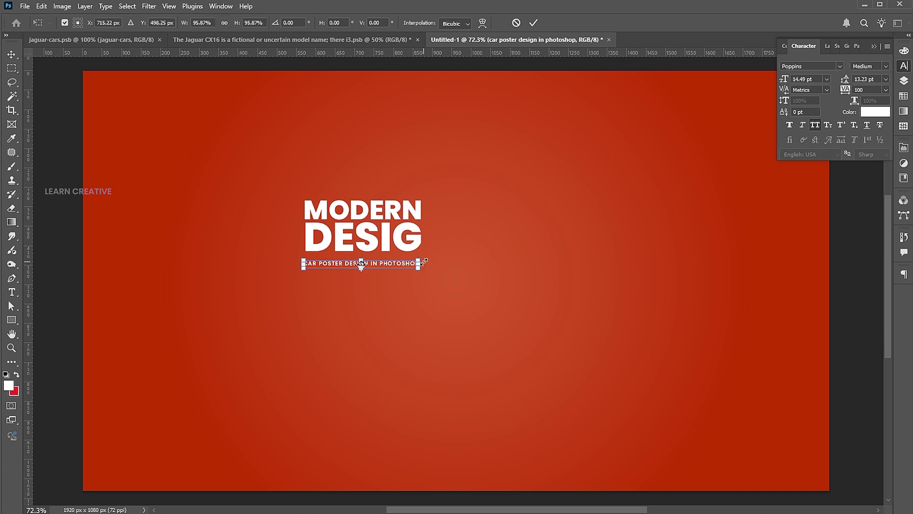
{"action": "key", "text": "Return"}
Nudge the tagline right and up so it sits close beneath the heading, aligned with its right edge
{"action": "key", "text": "Right"}
{"action": "key", "text": "Right"}
{"action": "key", "text": "Right"}
{"action": "key", "text": "Right"}
{"action": "key", "text": "Right"}
{"action": "key", "text": "Right"}
{"action": "key", "text": "Right"}
{"action": "key", "text": "Right"}
{"action": "key", "text": "Up"}
{"action": "key", "text": "Up"}
{"action": "key", "text": "Up"}
{"action": "key", "text": "Up"}
{"action": "key", "text": "Left"}
{"action": "key", "text": "Left"}
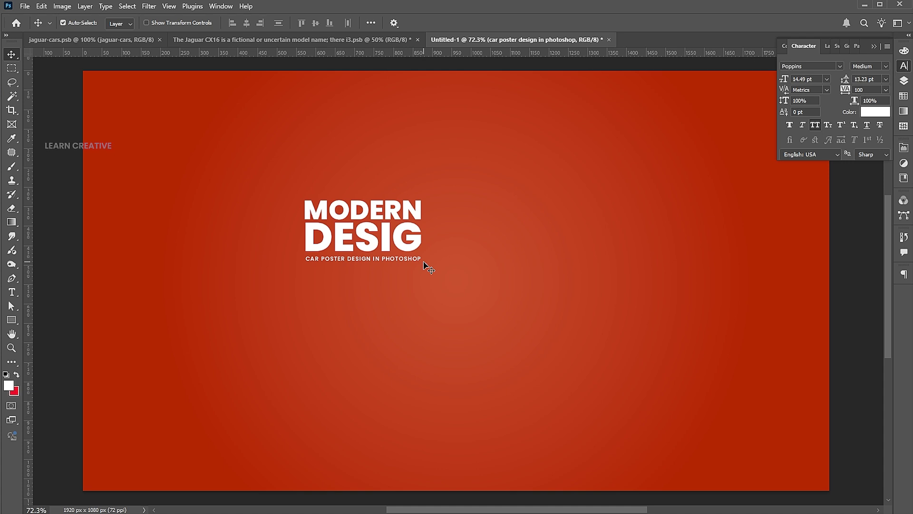
Select the heading and tagline text layers together, enlarge them to roughly 330% and place them over the left half of the canvas
{"action": "left_click", "coordinate": [903, 80]}
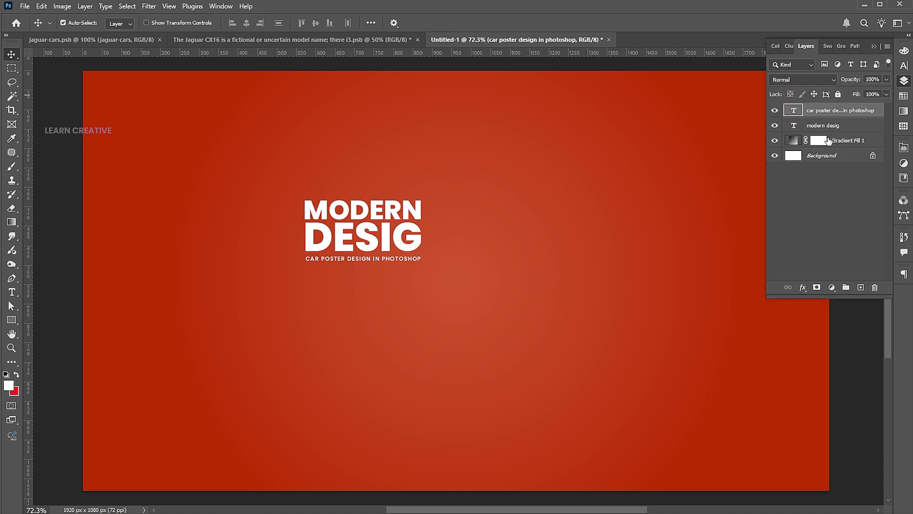
{"action": "left_click", "coordinate": [817, 123], "text": "shift"}
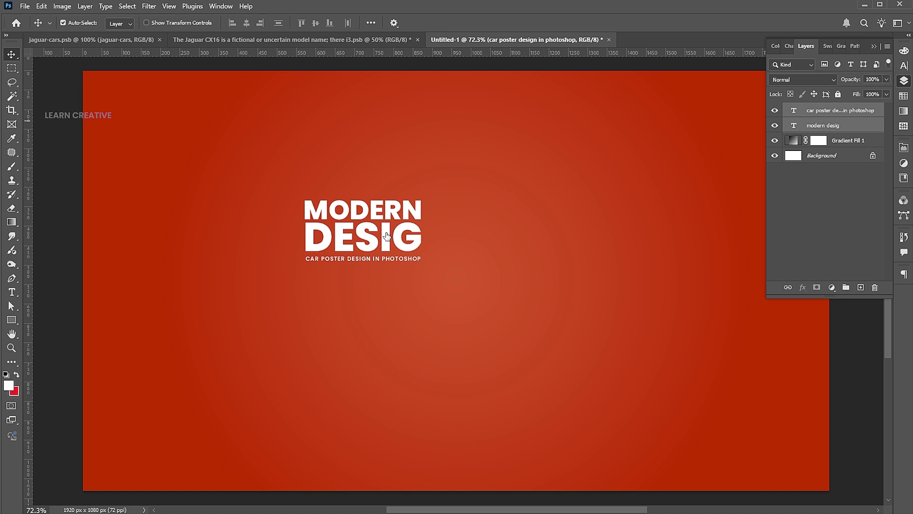
{"action": "key", "text": "ctrl+t"}
{"action": "left_click_drag", "start_coordinate": [441, 272], "coordinate": [548, 328]}
{"action": "left_click_drag", "start_coordinate": [486, 306], "coordinate": [450, 373]}
{"action": "left_click_drag", "start_coordinate": [426, 325], "coordinate": [458, 323]}
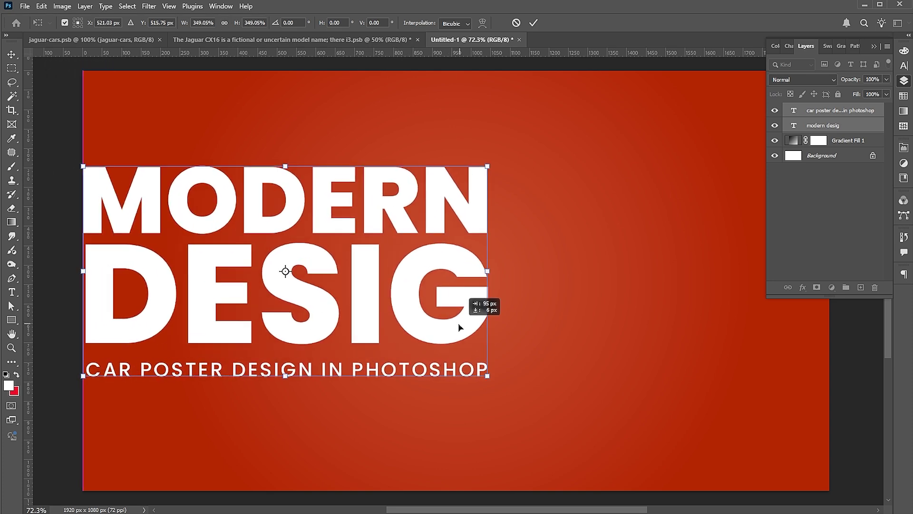
{"action": "left_click_drag", "start_coordinate": [487, 164], "coordinate": [471, 173]}
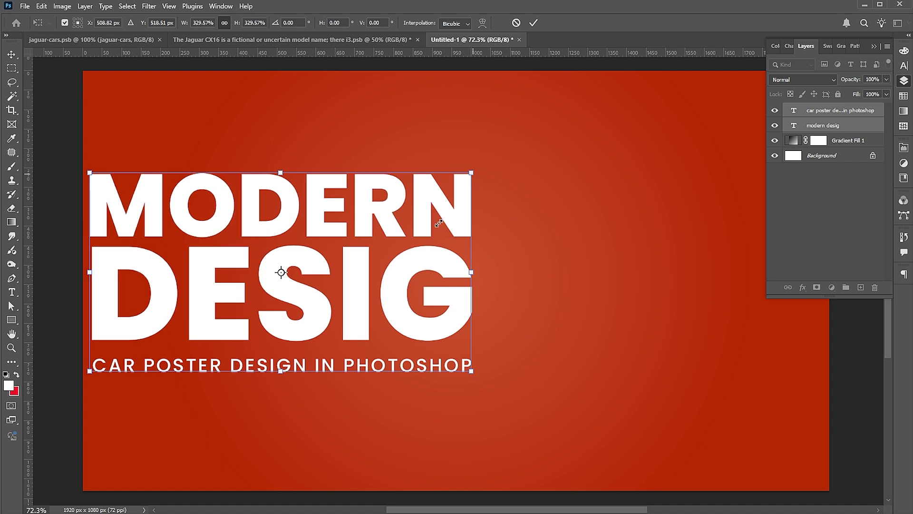
{"action": "left_click_drag", "start_coordinate": [437, 224], "coordinate": [424, 224]}
{"action": "key", "text": "Return"}
Scale the heading and tagline down slightly and align them with the canvas's left edge
{"action": "key", "text": "ctrl+t"}
{"action": "left_click_drag", "start_coordinate": [458, 173], "coordinate": [449, 179]}
{"action": "left_click_drag", "start_coordinate": [422, 263], "coordinate": [412, 261]}
{"action": "left_click_drag", "start_coordinate": [440, 179], "coordinate": [435, 181]}
{"action": "left_click_drag", "start_coordinate": [407, 261], "coordinate": [399, 265]}
{"action": "key", "text": "Return"}
Convert the two text layers into one smart object and place a duplicate of it level on the right half of the canvas
{"action": "right_click", "coordinate": [814, 111]}
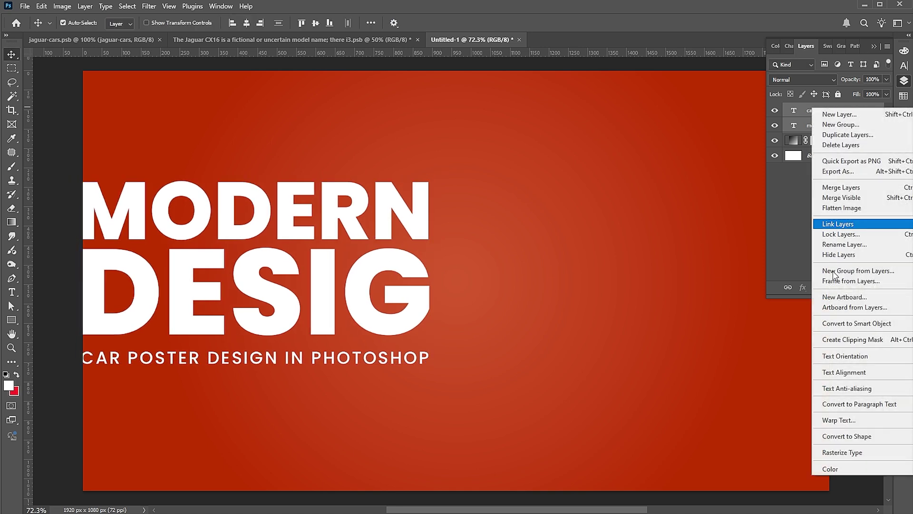
{"action": "left_click", "coordinate": [838, 324]}
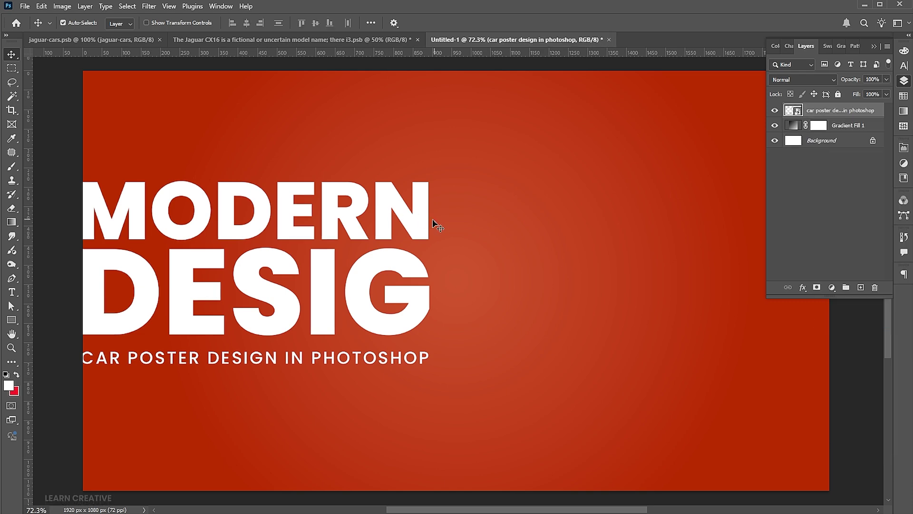
{"action": "left_click_drag", "start_coordinate": [233, 236], "coordinate": [638, 252]}
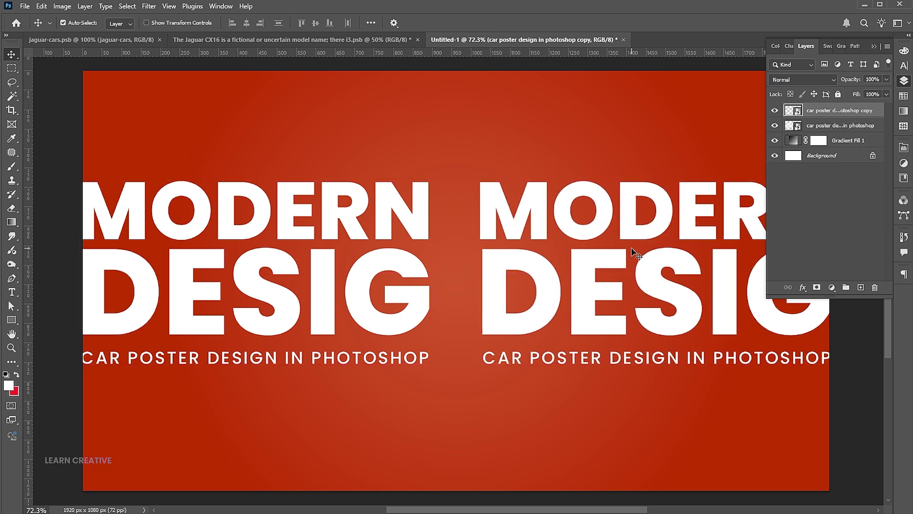
Apply a Perspective transform to the left text block, shrinking its inner edge and stretching its outer edge to about twice its height
{"action": "left_click", "coordinate": [420, 234]}
{"action": "key", "text": "ctrl+t"}
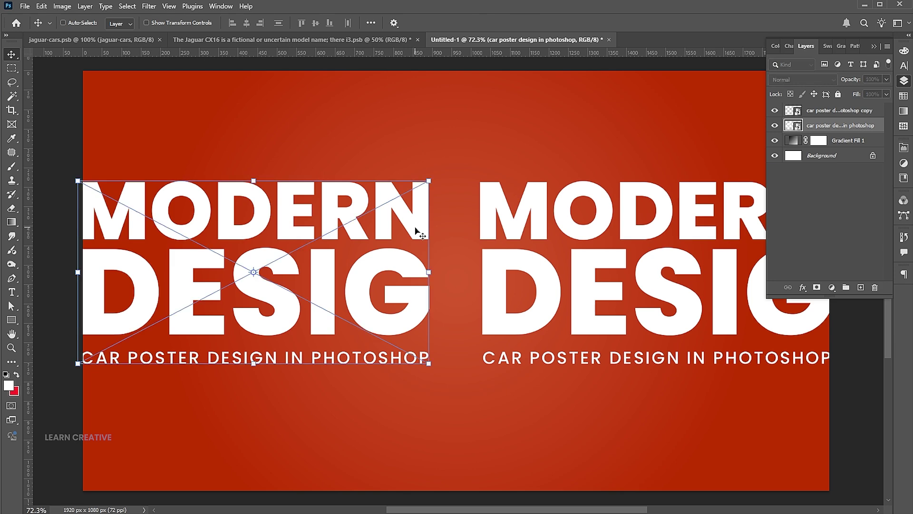
{"action": "right_click", "coordinate": [416, 228]}
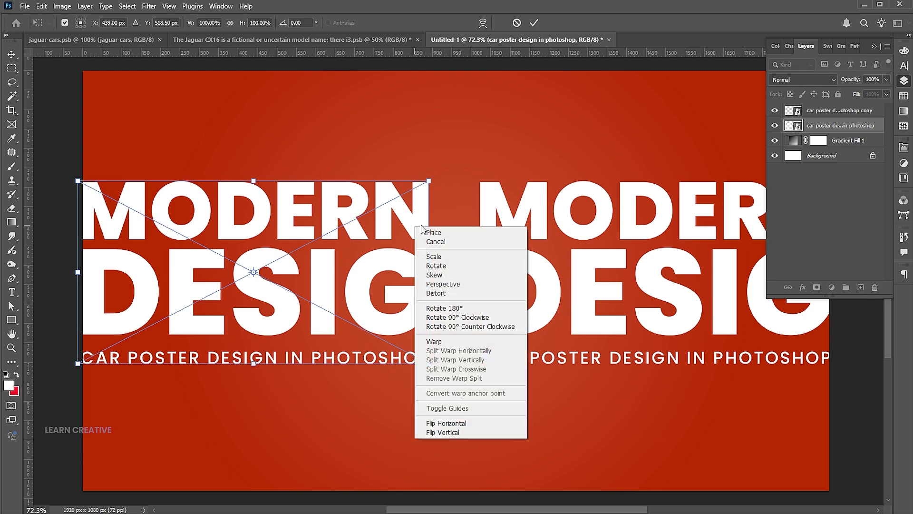
{"action": "left_click", "coordinate": [454, 284]}
{"action": "left_click_drag", "start_coordinate": [429, 181], "coordinate": [425, 216]}
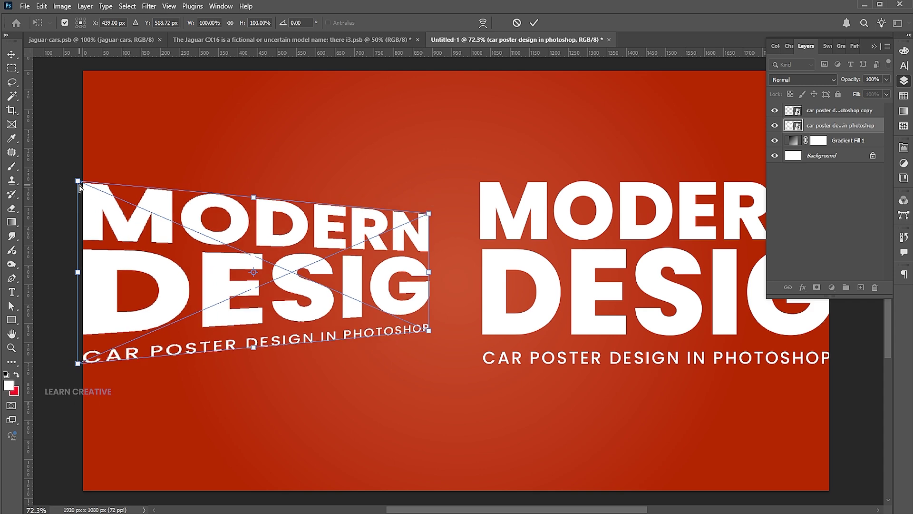
{"action": "left_click_drag", "start_coordinate": [80, 185], "coordinate": [92, 91]}
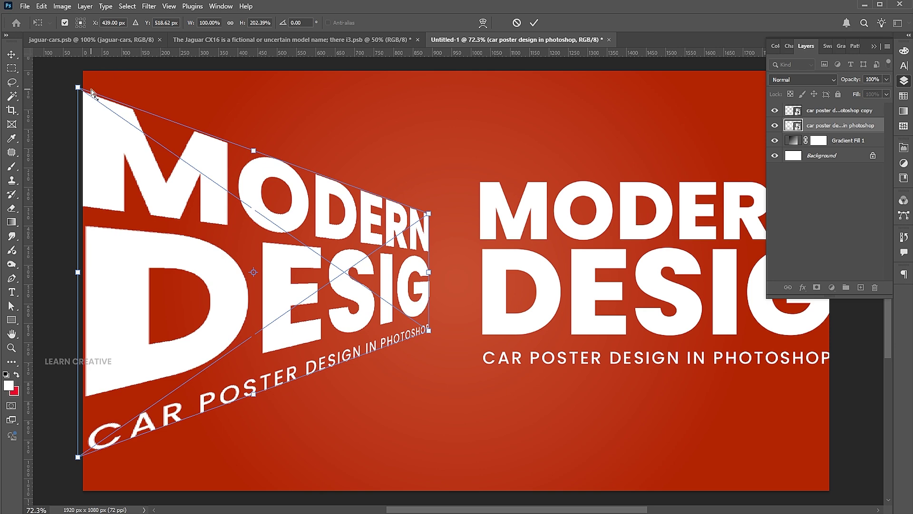
{"action": "key", "text": "Return"}
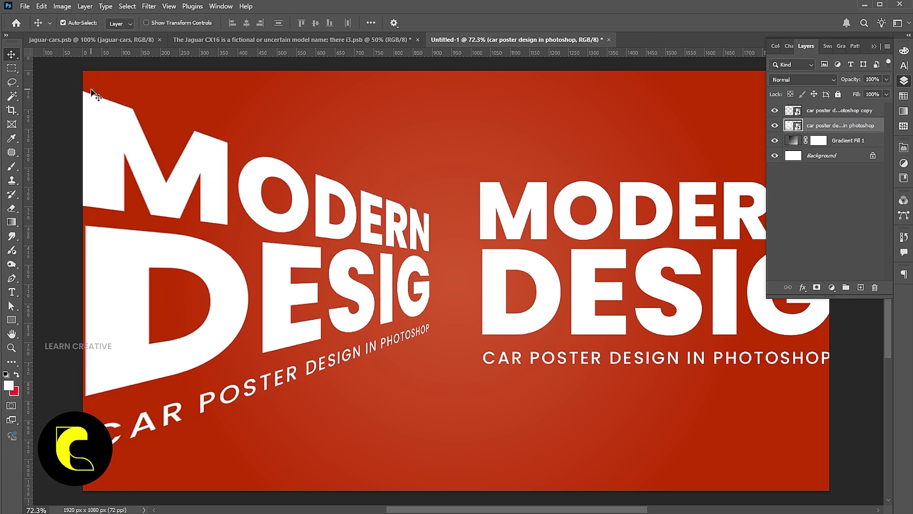
Add two horizontal guides at the upper inner and upper outer corners of the left text block
{"action": "left_click_drag", "start_coordinate": [398, 51], "coordinate": [396, 215]}
{"action": "mouse_move", "coordinate": [393, 61]}
{"action": "left_mouse_down"}
{"action": "mouse_move", "coordinate": [389, 106]}
{"action": "mouse_move", "coordinate": [394, 54]}
{"action": "left_mouse_up"}
{"action": "key", "text": "ctrl+z"}
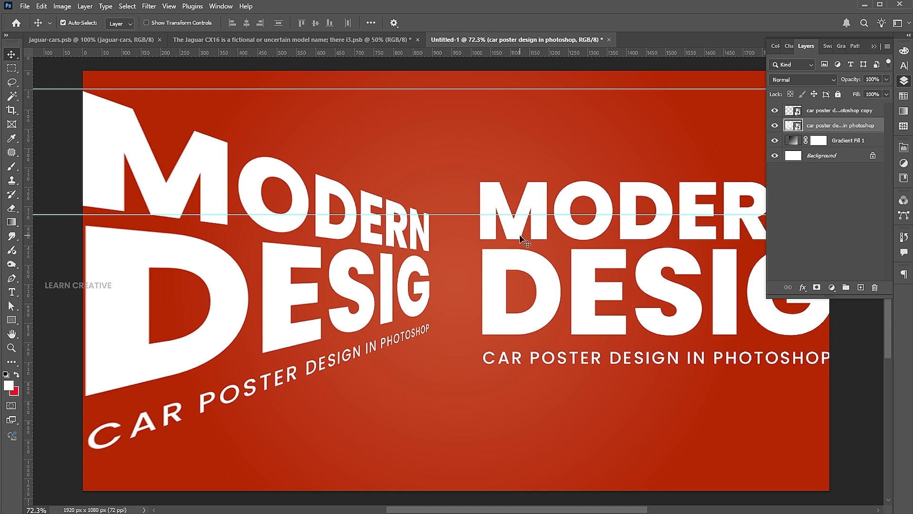
Apply a mirrored Perspective transform to the right text block, matching its upper corners to the two guides
{"action": "left_click", "coordinate": [514, 233]}
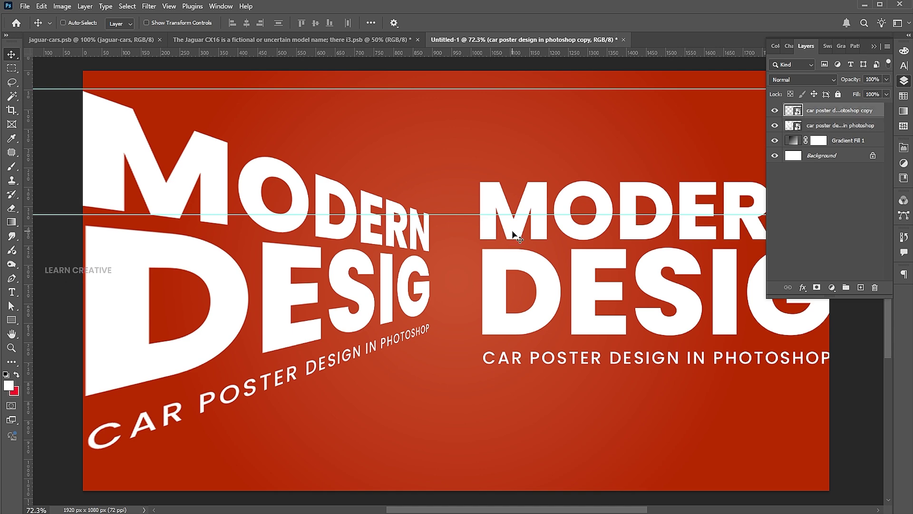
{"action": "key", "text": "ctrl+t"}
{"action": "right_click", "coordinate": [512, 232]}
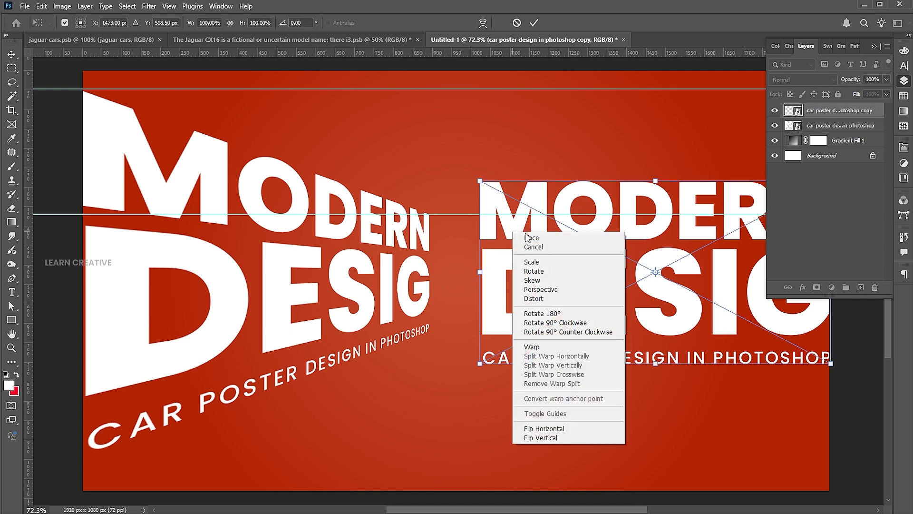
{"action": "left_click", "coordinate": [542, 290]}
{"action": "left_click_drag", "start_coordinate": [479, 180], "coordinate": [484, 223]}
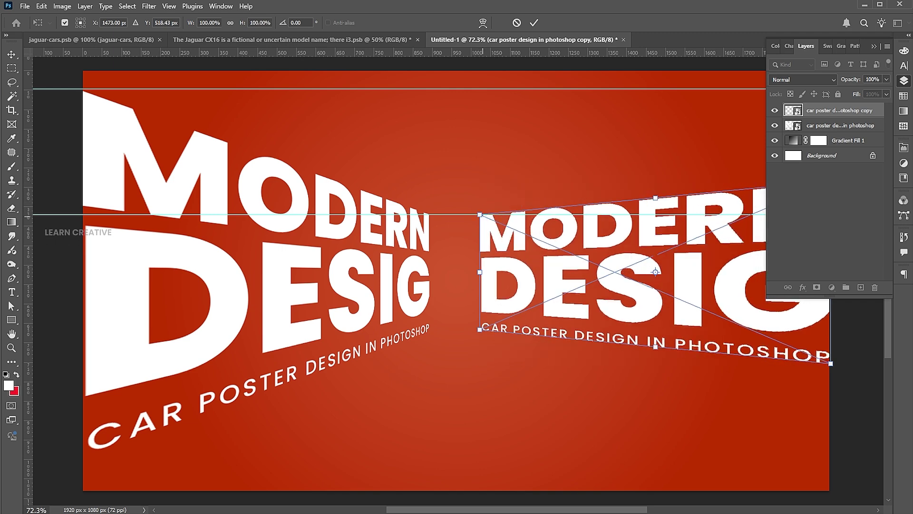
{"action": "left_click", "coordinate": [873, 46]}
{"action": "left_click_drag", "start_coordinate": [832, 180], "coordinate": [831, 89]}
{"action": "key", "text": "Return"}
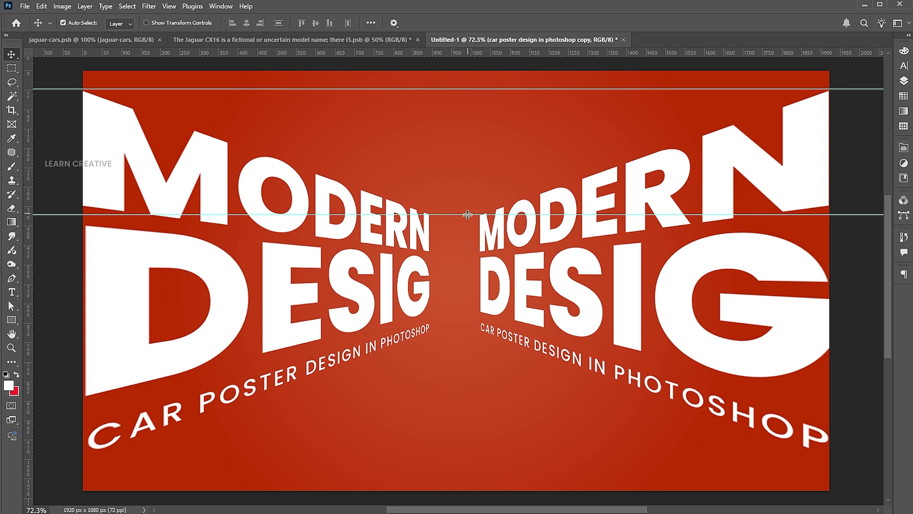
Remove both horizontal guides and nudge the left text block slightly left
{"action": "left_click_drag", "start_coordinate": [476, 215], "coordinate": [495, 53]}
{"action": "left_click_drag", "start_coordinate": [475, 89], "coordinate": [513, 53]}
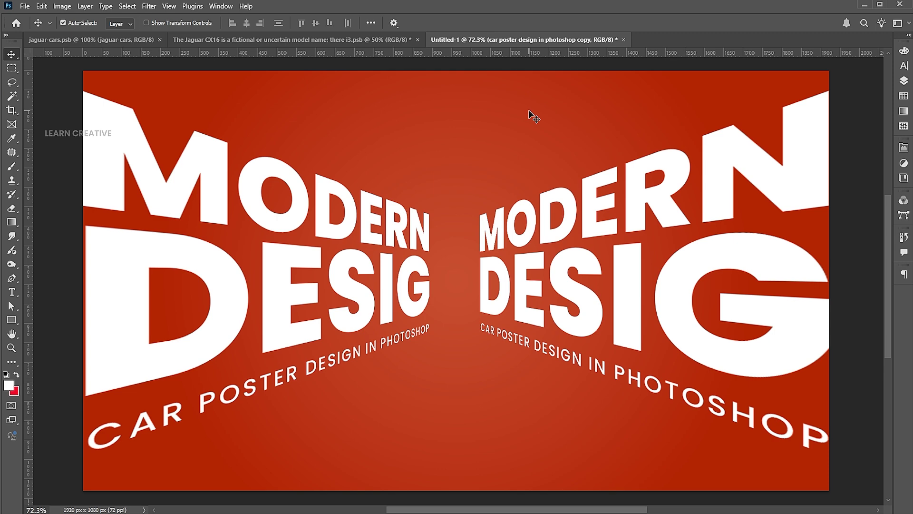
{"action": "left_click", "coordinate": [221, 282]}
{"action": "key", "text": "ctrl+j"}
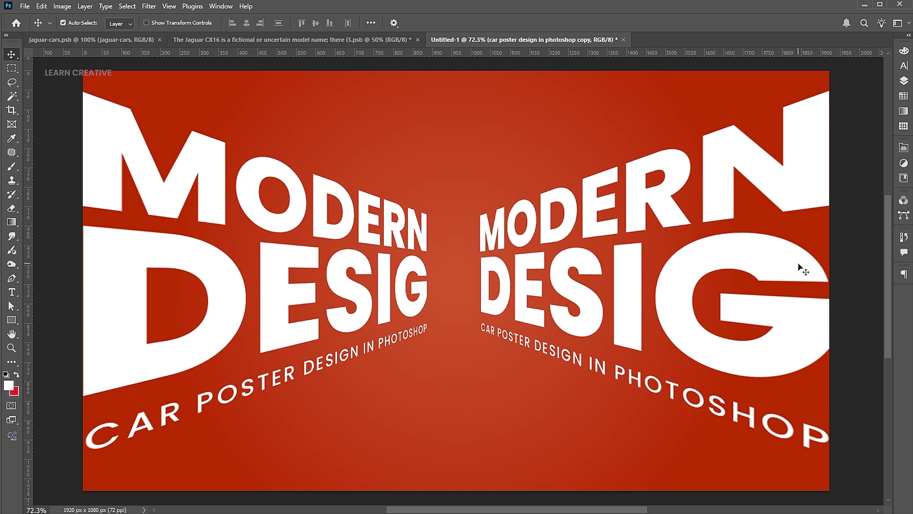
Select both perspective text layers and convert them into a single smart object
{"action": "left_click", "coordinate": [904, 82]}
{"action": "left_click", "coordinate": [813, 129], "text": "shift"}
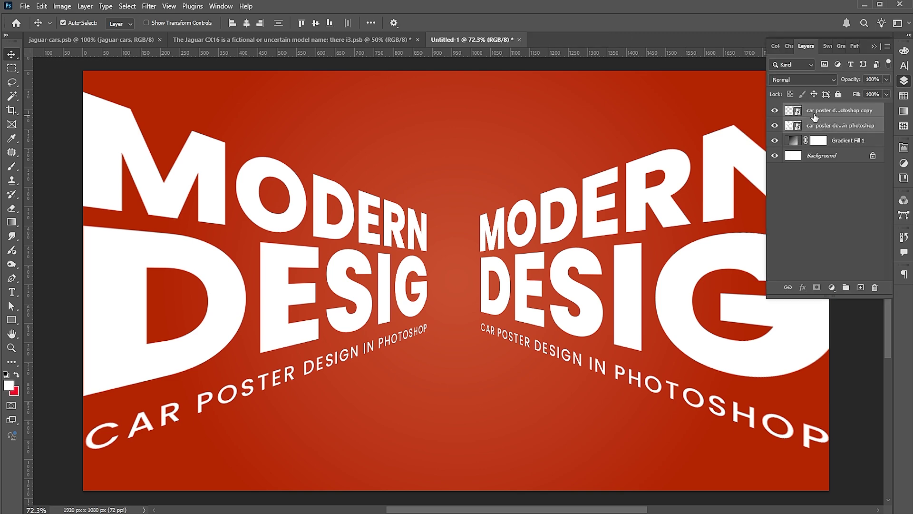
{"action": "right_click", "coordinate": [814, 115]}
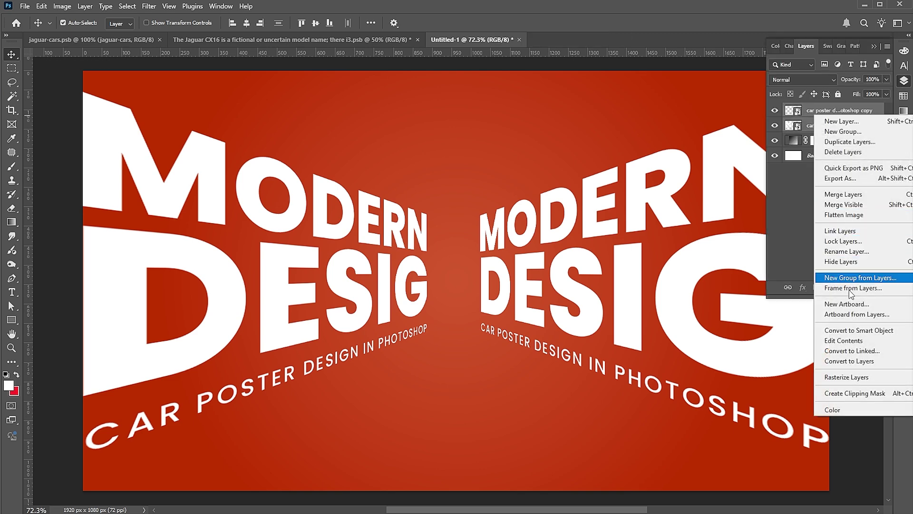
{"action": "left_click", "coordinate": [847, 330]}
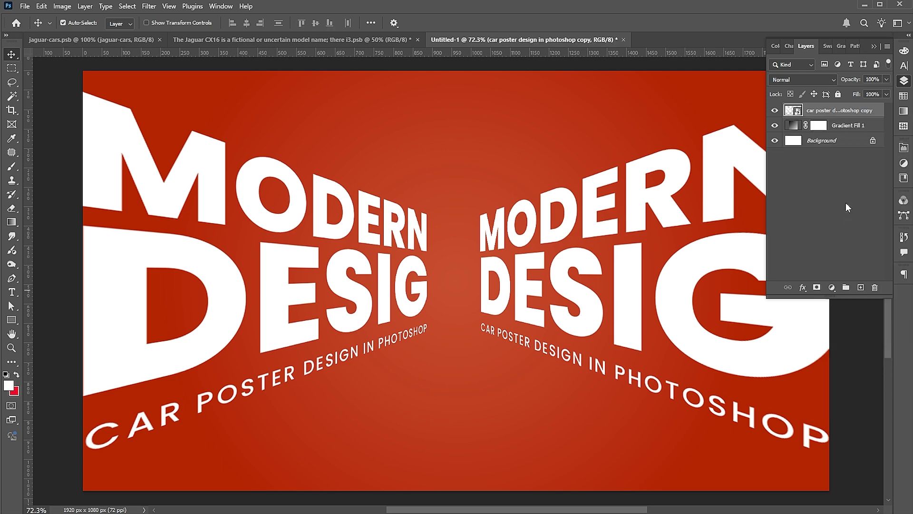
{"action": "left_click", "coordinate": [874, 46]}
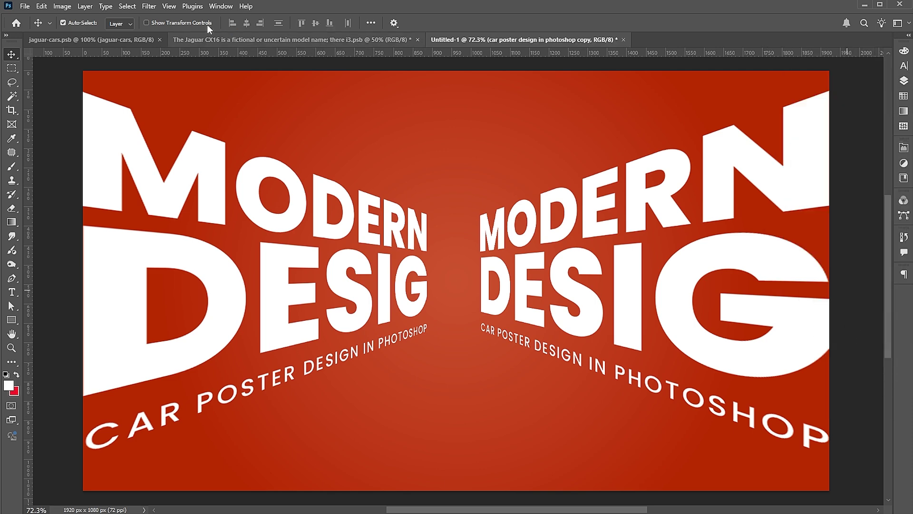
Start a Tilt-Shift blur on the text smart object and rotate its focus band to -90°
{"action": "left_click", "coordinate": [150, 6]}
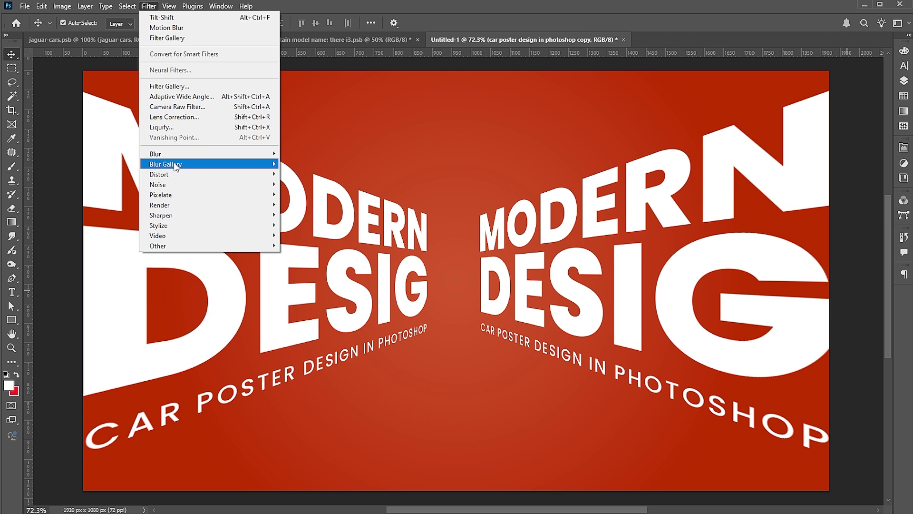
{"action": "mouse_move", "coordinate": [176, 164]}
{"action": "left_click", "coordinate": [300, 184]}
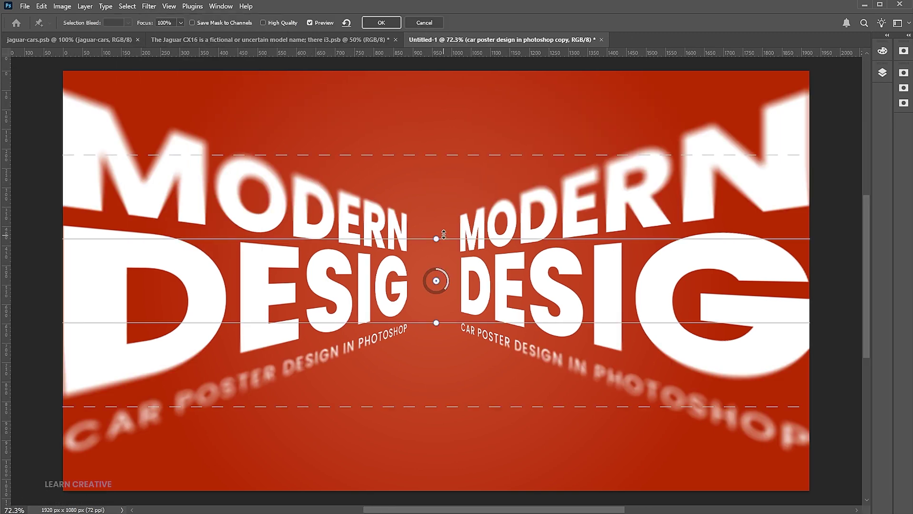
{"action": "left_click_drag", "start_coordinate": [471, 234], "coordinate": [492, 265]}
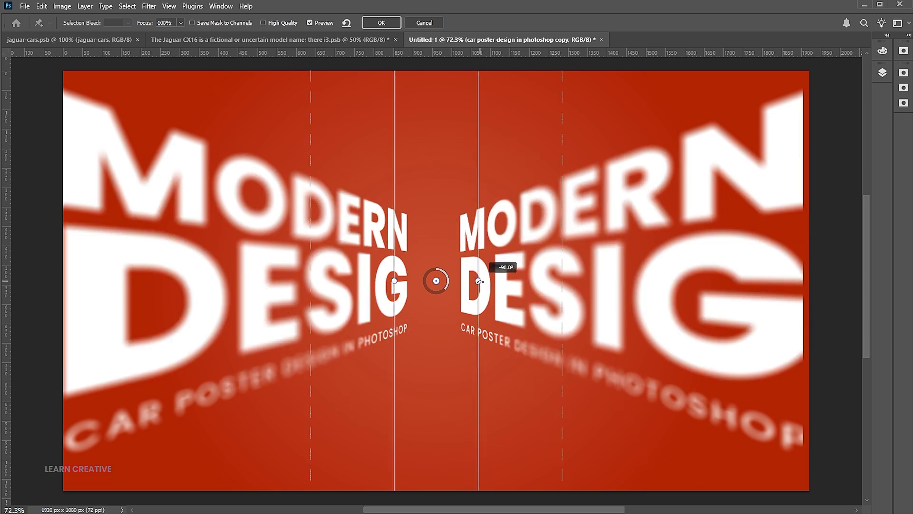
Extend the blur's dashed transition lines to the left and right canvas edges, raise the blur amount slightly and apply the filter
{"action": "left_click_drag", "start_coordinate": [310, 279], "coordinate": [68, 285]}
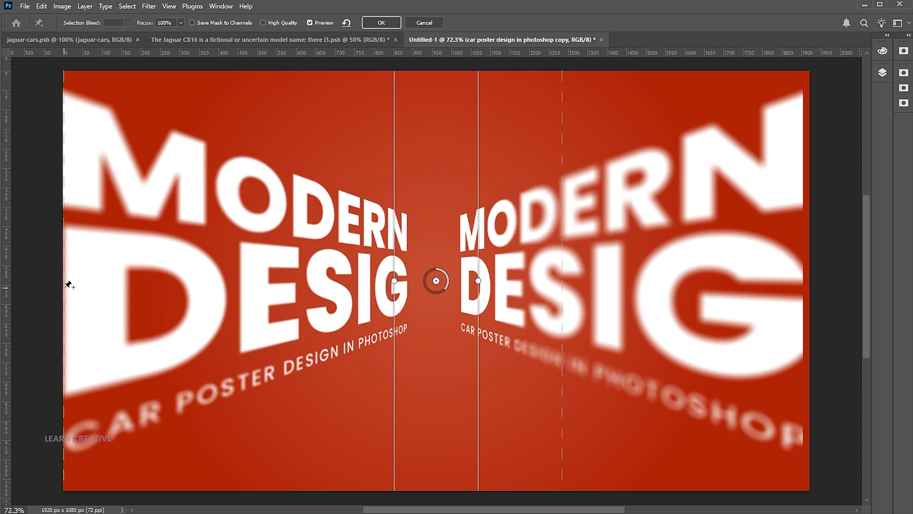
{"action": "left_click_drag", "start_coordinate": [605, 292], "coordinate": [811, 296]}
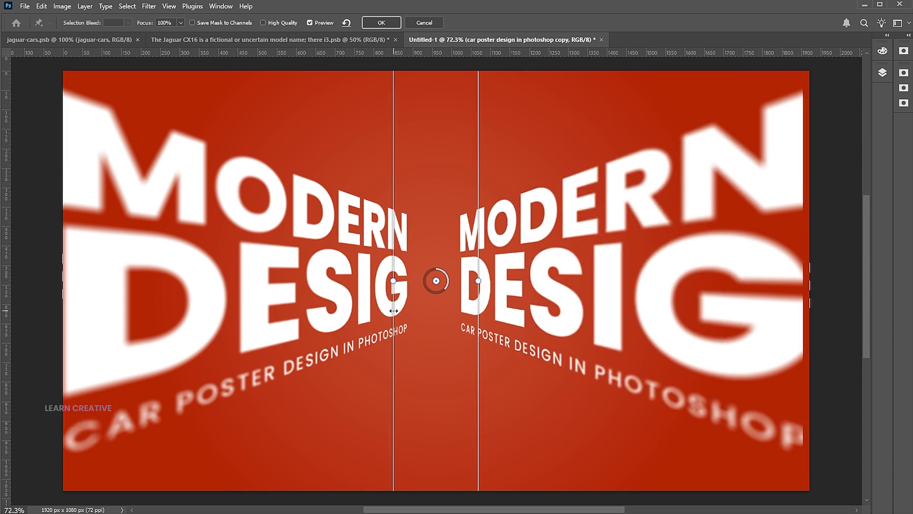
{"action": "left_click_drag", "start_coordinate": [444, 289], "coordinate": [440, 290]}
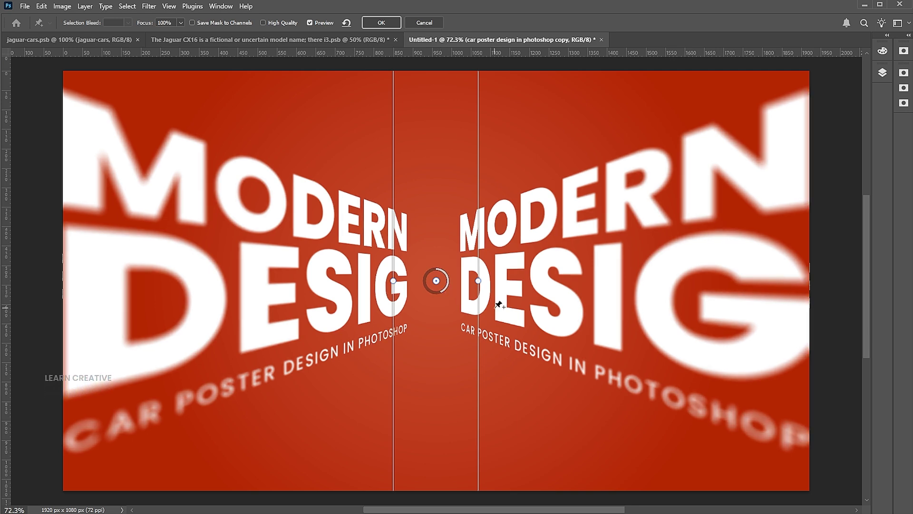
{"action": "key", "text": "Return"}
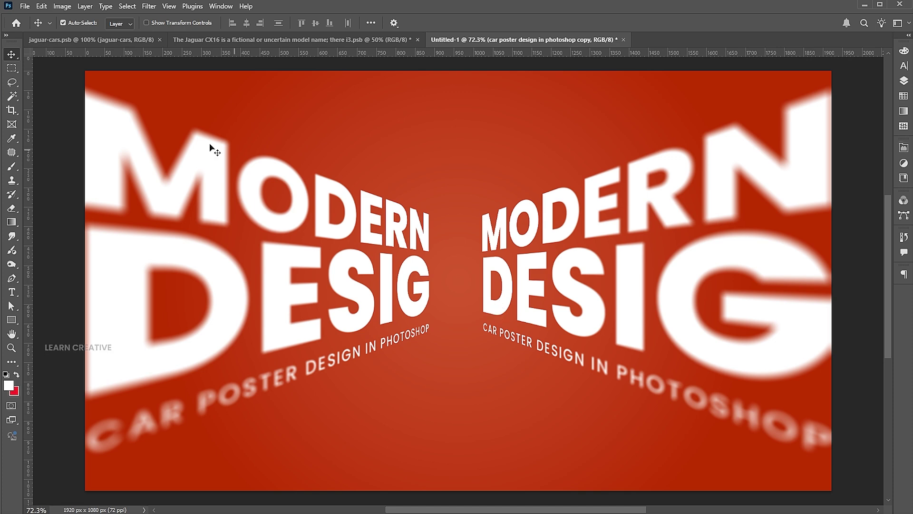
Place the orange car image undefined_Orange_please(1) as an embedded file on the canvas
{"action": "left_click", "coordinate": [27, 7]}
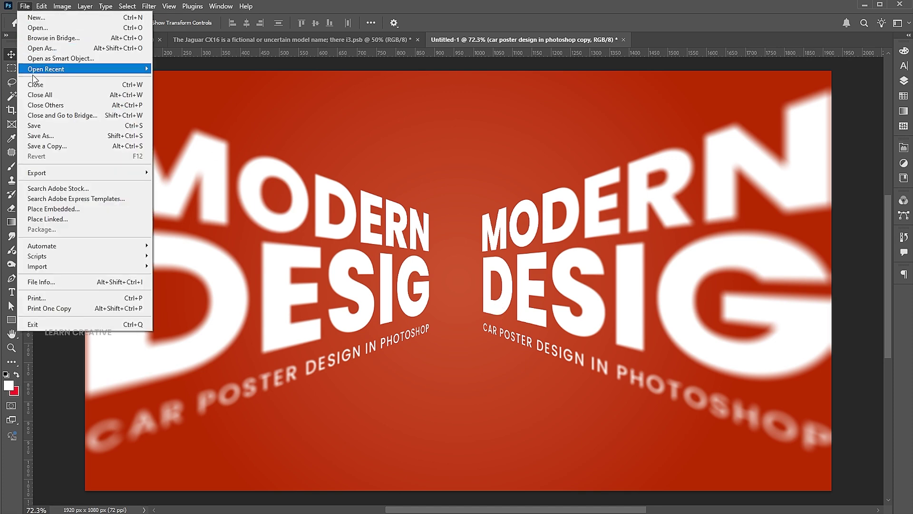
{"action": "left_click", "coordinate": [54, 209]}
{"action": "left_click", "coordinate": [192, 108]}
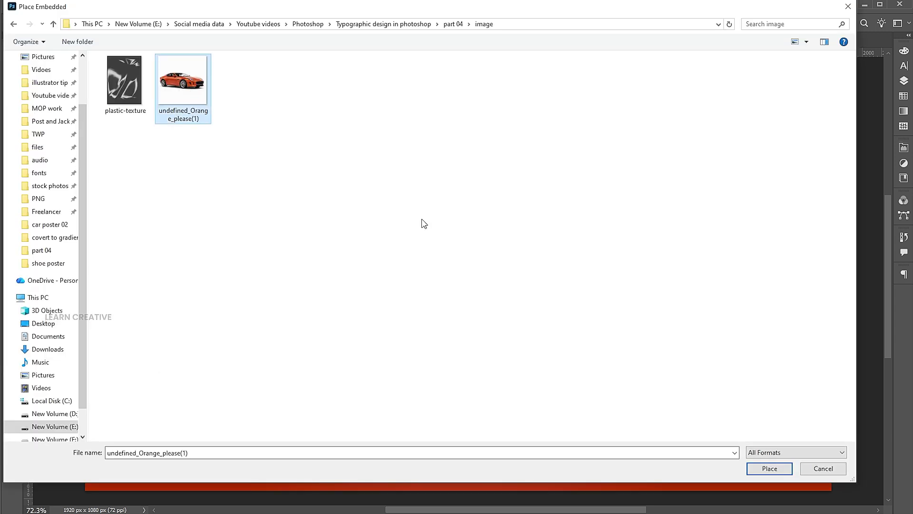
{"action": "left_click", "coordinate": [751, 468]}
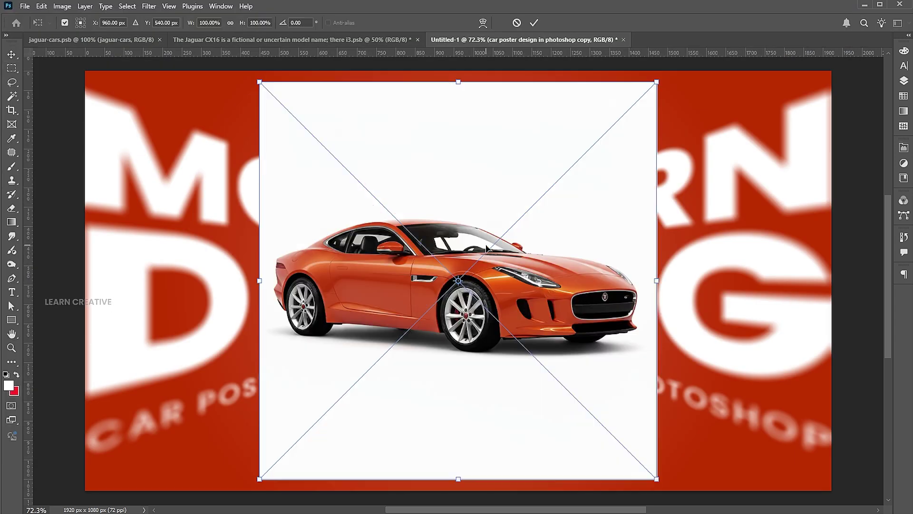
Move the car image lower, scale it down to about 87%, center it between the text blocks and commit the placement
{"action": "left_click_drag", "start_coordinate": [487, 248], "coordinate": [487, 289]}
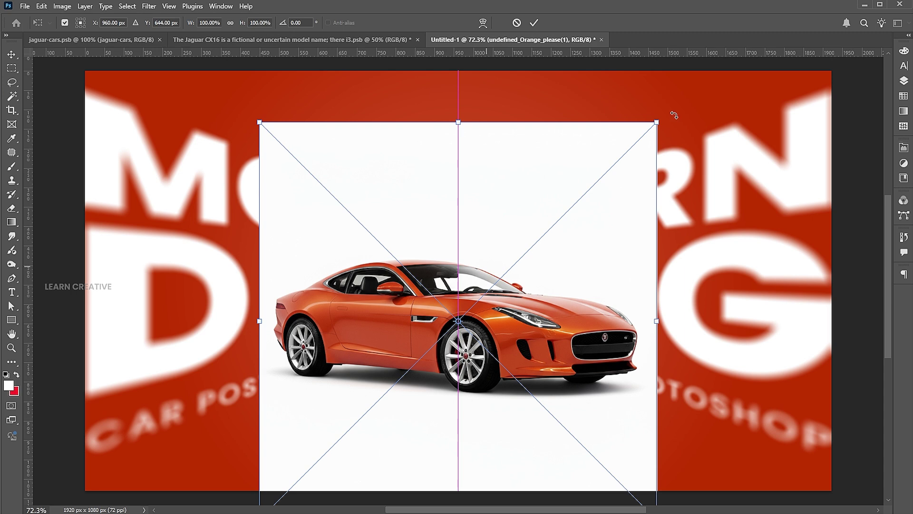
{"action": "left_click_drag", "start_coordinate": [655, 122], "coordinate": [632, 147]}
{"action": "left_click_drag", "start_coordinate": [552, 222], "coordinate": [559, 230]}
{"action": "key", "text": "Return"}
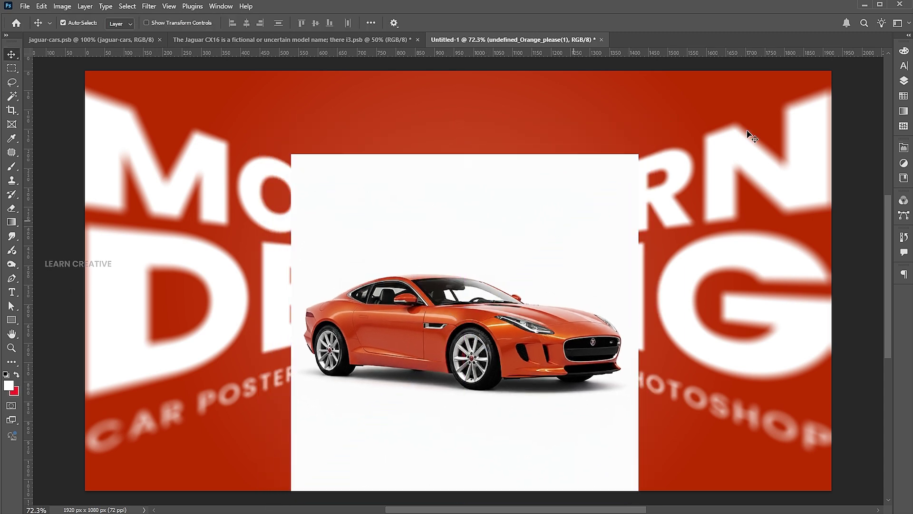
Select the car as the subject of its image layer and mask out the white background with a layer mask
{"action": "left_click", "coordinate": [903, 80]}
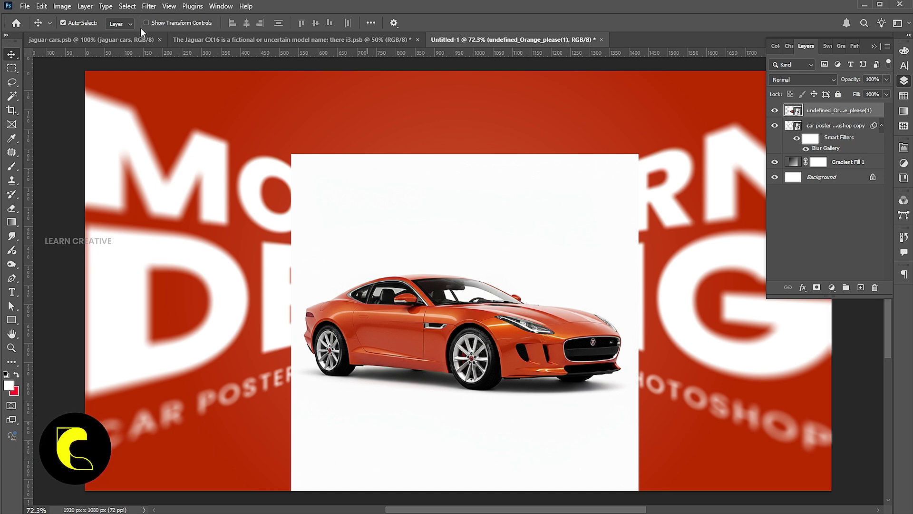
{"action": "left_click", "coordinate": [127, 6]}
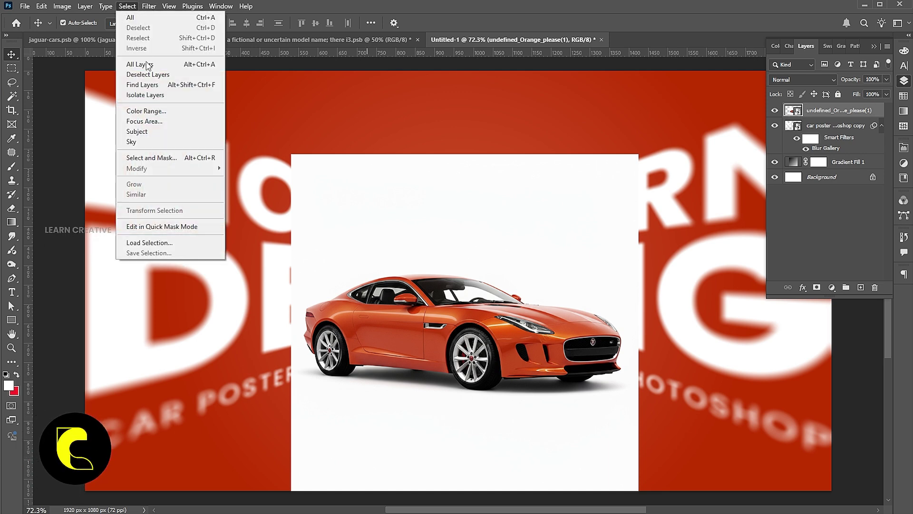
{"action": "left_click", "coordinate": [148, 132]}
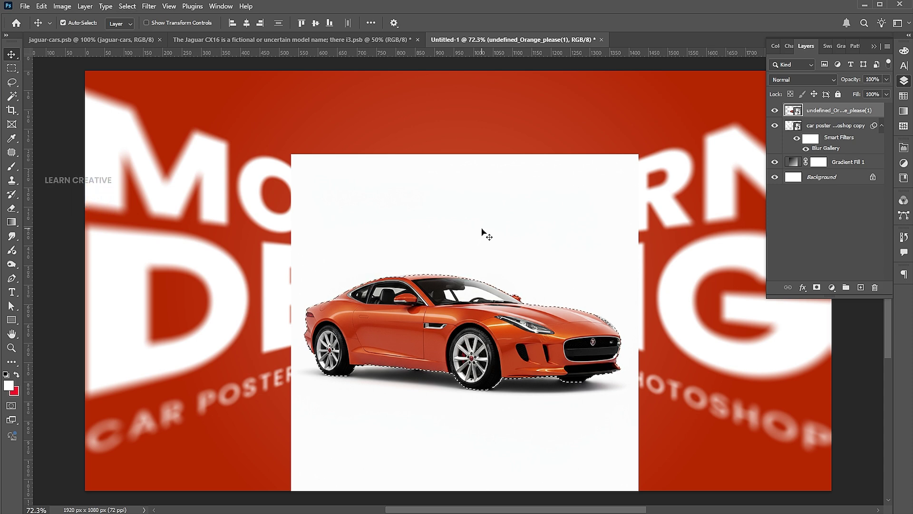
{"action": "left_click", "coordinate": [817, 287]}
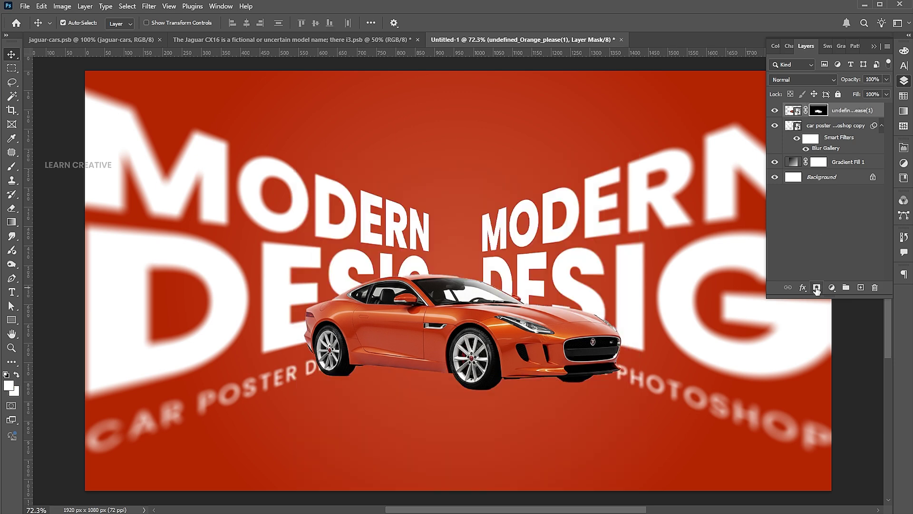
Select the white areas seen through the car's windshield and side window on the car image with the Magic Wand
{"action": "left_click", "coordinate": [790, 110]}
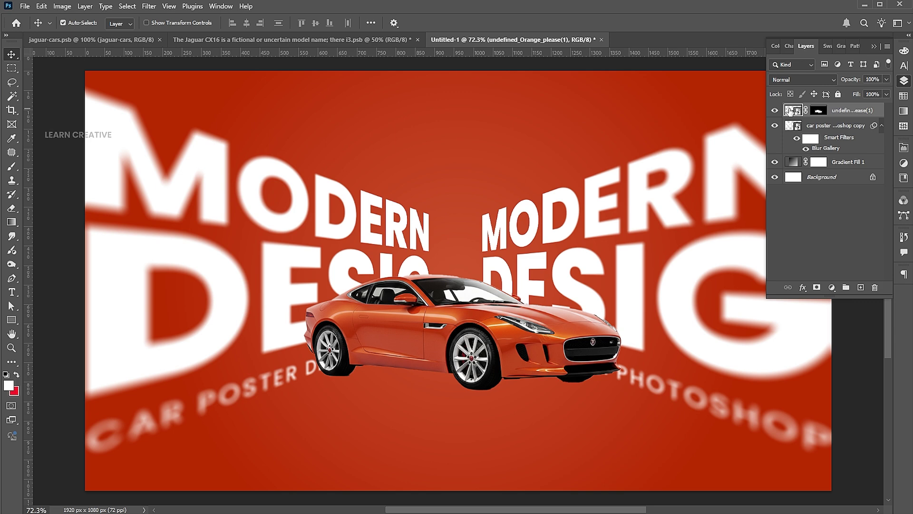
{"action": "key", "text": "z"}
{"action": "left_click_drag", "start_coordinate": [478, 300], "coordinate": [512, 305]}
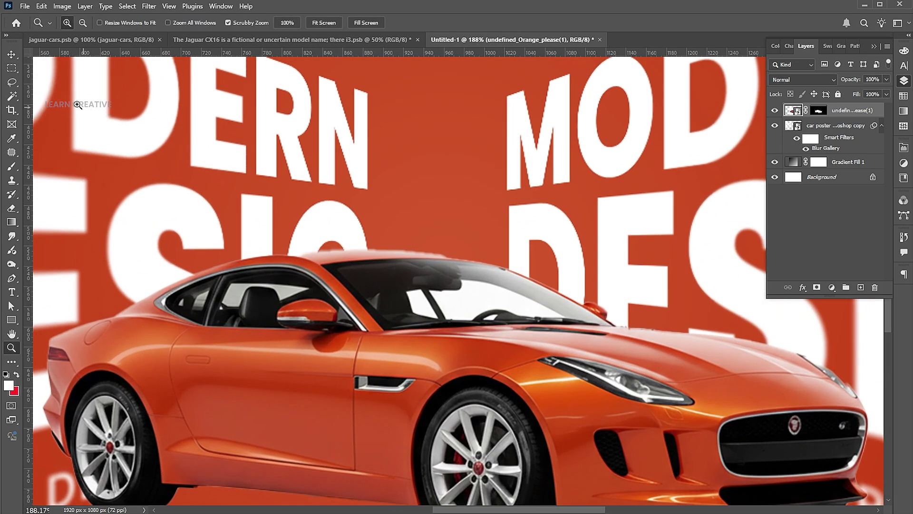
{"action": "left_click", "coordinate": [12, 97]}
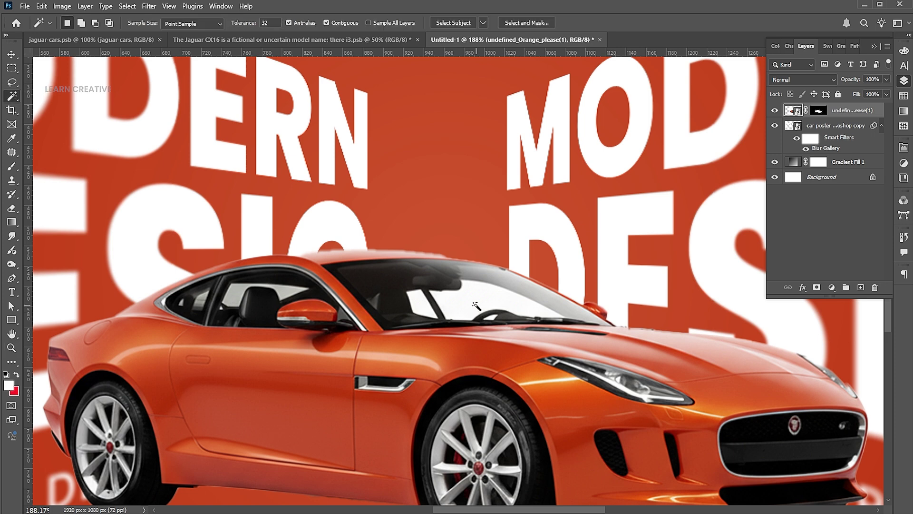
{"action": "key", "text": "shift"}
{"action": "left_click", "coordinate": [289, 290], "text": "shift"}
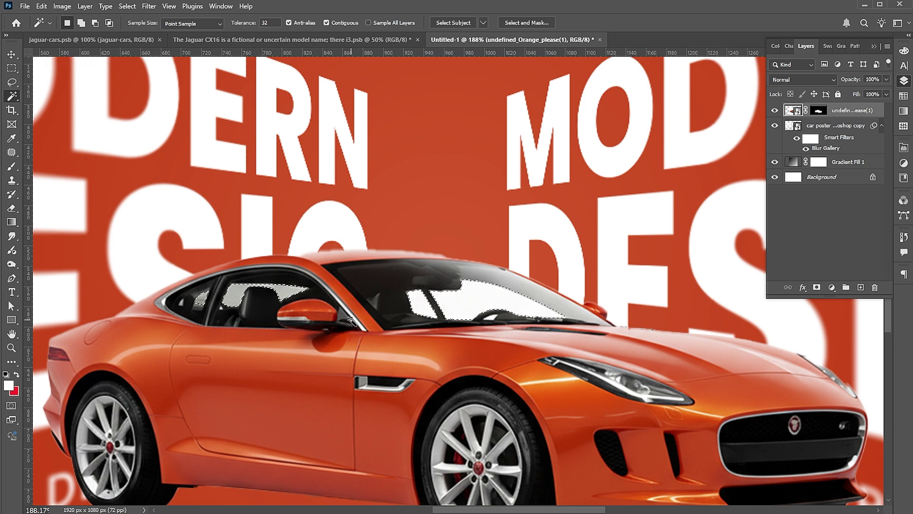
Paint the selected window areas black on the car's layer mask with a 150 px soft round brush and deselect
{"action": "left_click", "coordinate": [817, 112]}
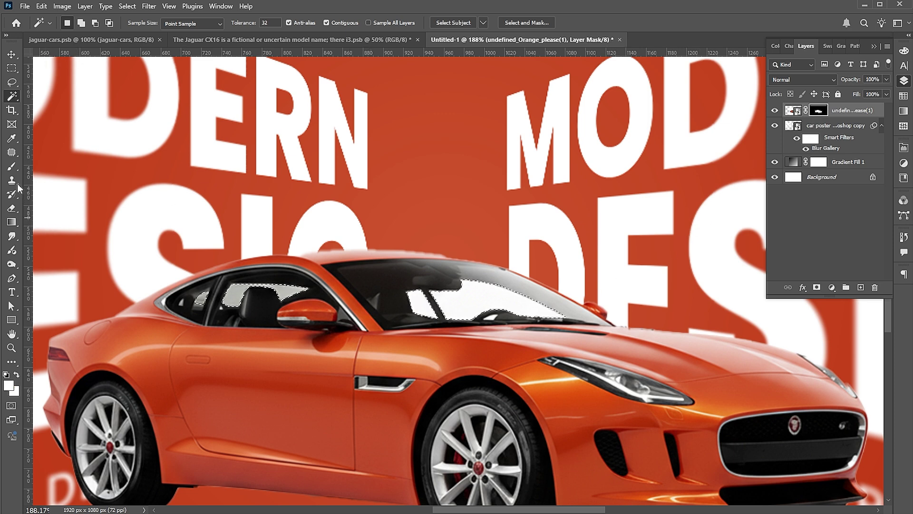
{"action": "left_click", "coordinate": [14, 167]}
{"action": "left_click", "coordinate": [79, 24]}
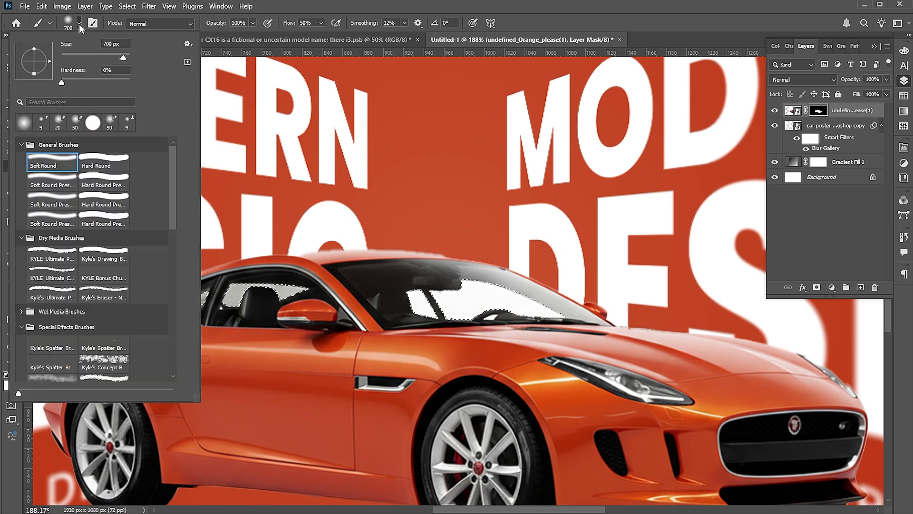
{"action": "left_click", "coordinate": [79, 24]}
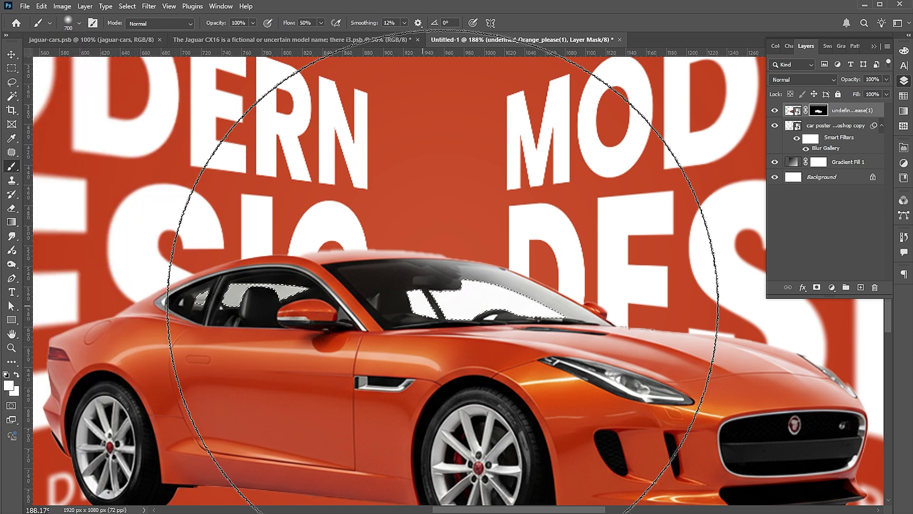
{"action": "key", "text": "bracketleft"}
{"action": "key", "text": "bracketleft"}
{"action": "key", "text": "bracketleft"}
{"action": "key", "text": "bracketleft"}
{"action": "key", "text": "bracketleft"}
{"action": "key", "text": "bracketleft"}
{"action": "key", "text": "bracketleft"}
{"action": "key", "text": "bracketleft"}
{"action": "key", "text": "bracketleft"}
{"action": "key", "text": "bracketleft"}
{"action": "key", "text": "bracketleft"}
{"action": "key", "text": "bracketleft"}
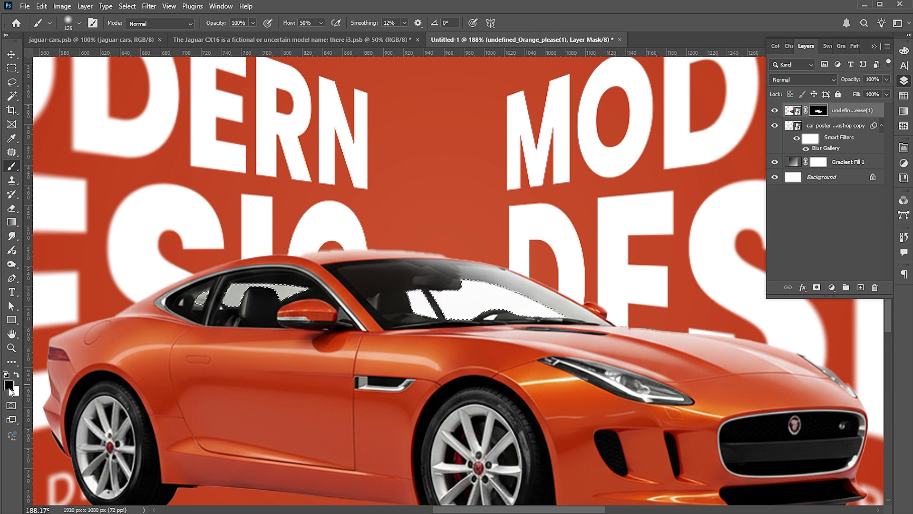
{"action": "key", "text": "bracketright"}
{"action": "mouse_move", "coordinate": [632, 306]}
{"action": "left_mouse_down"}
{"action": "mouse_move", "coordinate": [486, 301]}
{"action": "mouse_move", "coordinate": [148, 313]}
{"action": "left_mouse_up"}
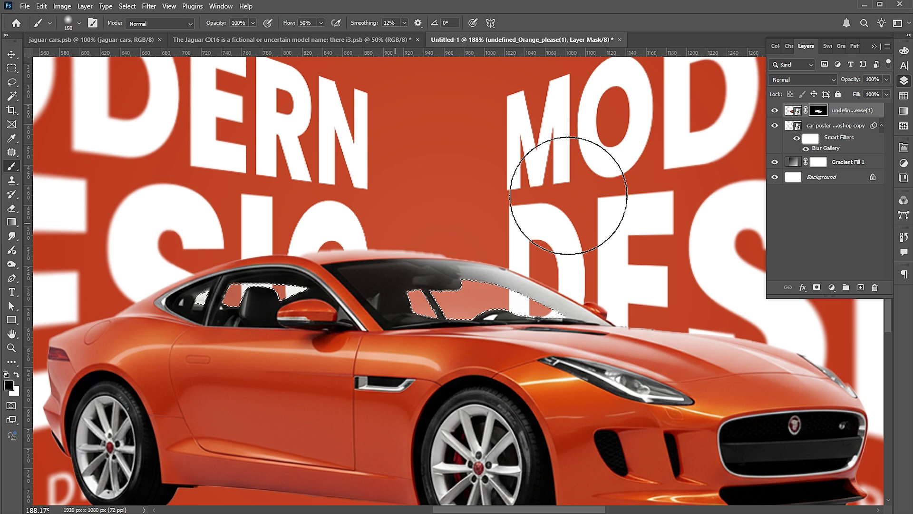
{"action": "key", "text": "v"}
{"action": "key", "text": "ctrl+d"}
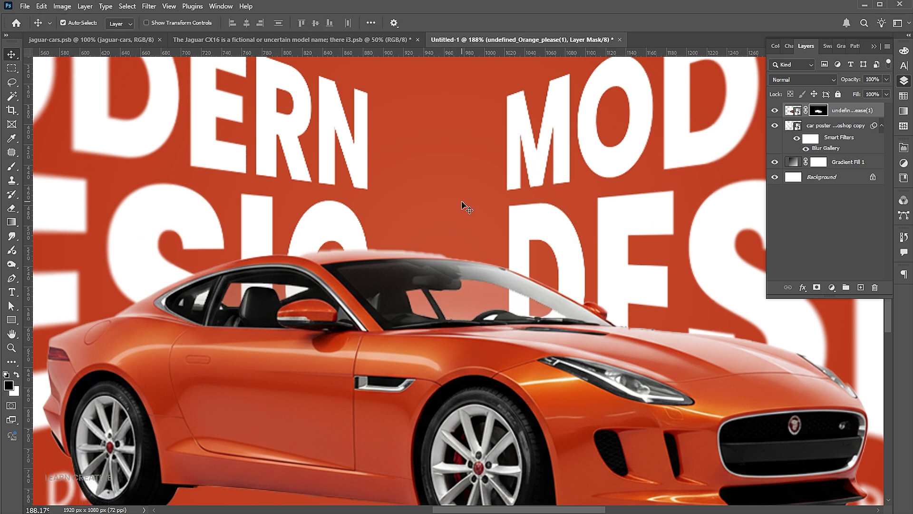
Draw a freehand lasso selection on the car image around the lower wheels and the ground shadow beneath the car
{"action": "key", "text": "ctrl+0"}
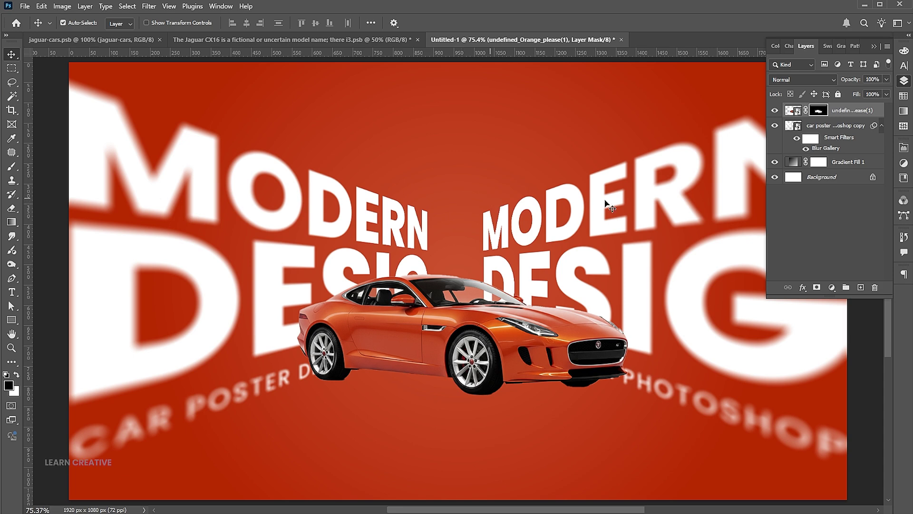
{"action": "left_click", "coordinate": [789, 111]}
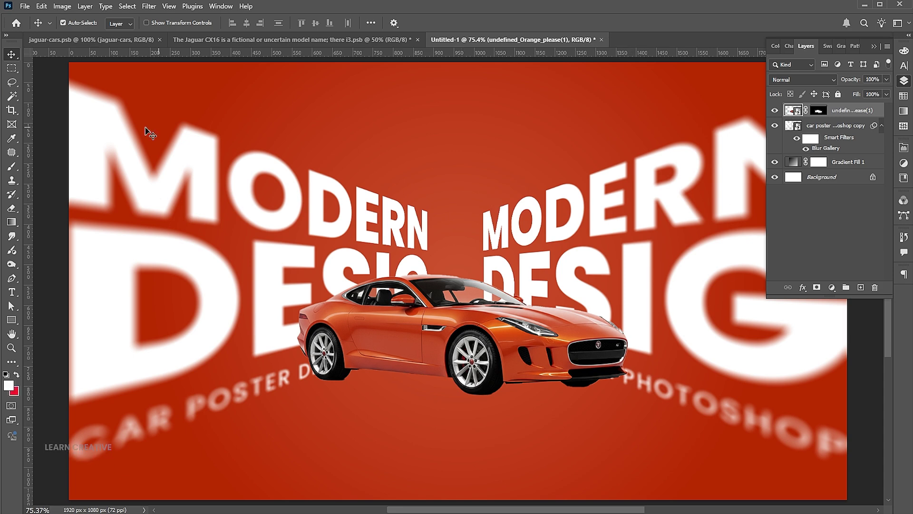
{"action": "left_click", "coordinate": [11, 82]}
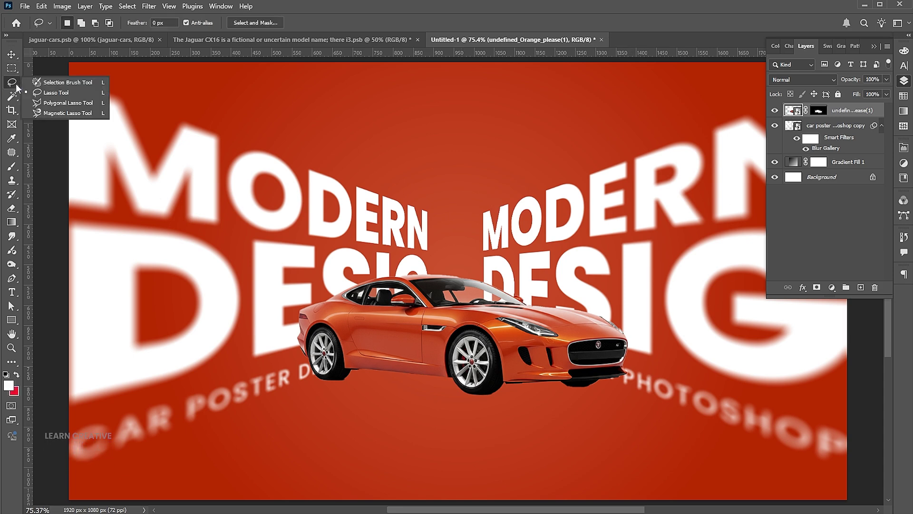
{"action": "left_click", "coordinate": [50, 91]}
{"action": "mouse_move", "coordinate": [294, 366]}
{"action": "left_mouse_down"}
{"action": "mouse_move", "coordinate": [575, 365]}
{"action": "mouse_move", "coordinate": [646, 392]}
{"action": "left_mouse_up"}
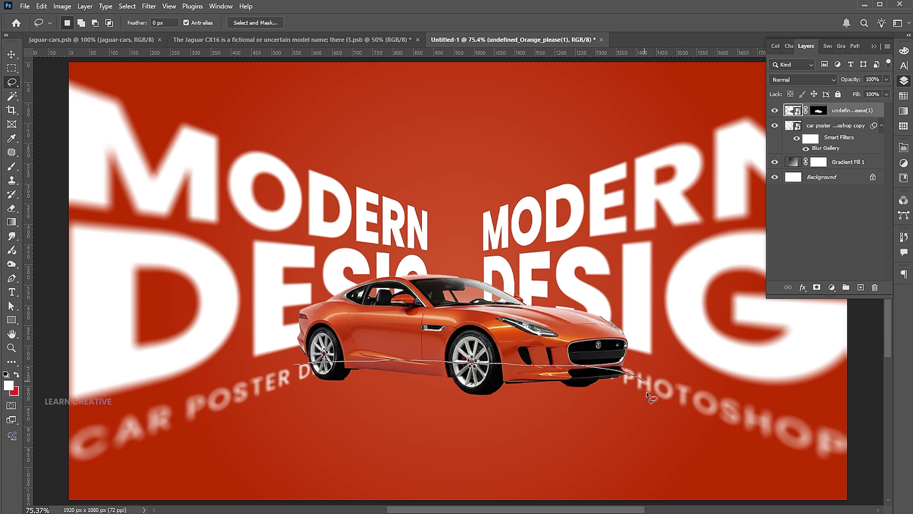
{"action": "mouse_move", "coordinate": [530, 419]}
{"action": "left_mouse_down"}
{"action": "mouse_move", "coordinate": [315, 414]}
{"action": "mouse_move", "coordinate": [280, 391]}
{"action": "mouse_move", "coordinate": [273, 369]}
{"action": "mouse_move", "coordinate": [293, 366]}
{"action": "left_mouse_up"}
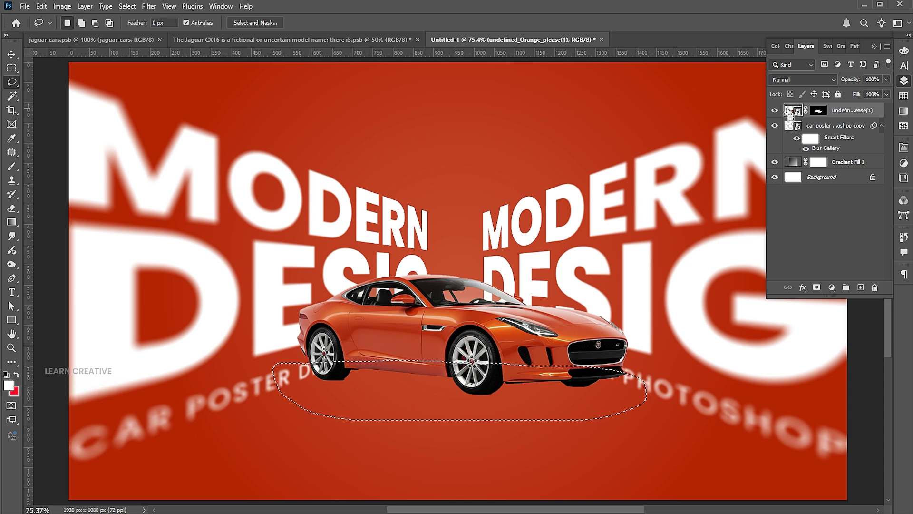
Copy the selected shadow area to a new layer below the car layer and set its blend mode to Multiply
{"action": "key", "text": "ctrl+shift+alt+n"}
{"action": "key", "text": "alt+BackSpace"}
{"action": "key", "text": "ctrl+d"}
{"action": "key", "text": "v"}
{"action": "left_click_drag", "start_coordinate": [789, 111], "coordinate": [851, 133]}
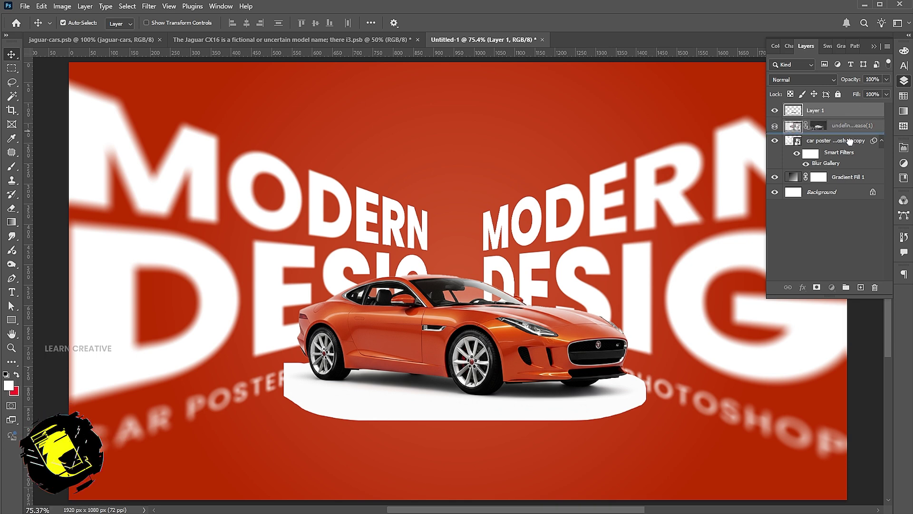
{"action": "left_click", "coordinate": [793, 79]}
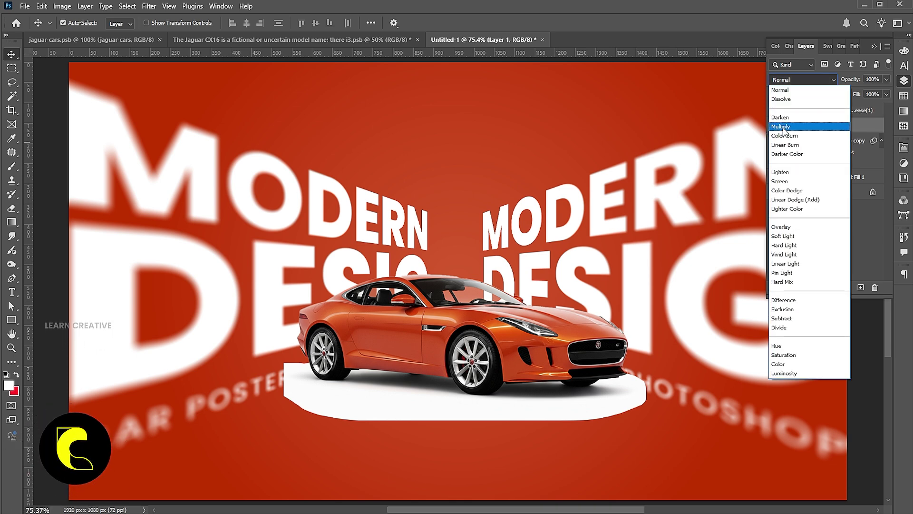
{"action": "left_click", "coordinate": [783, 128]}
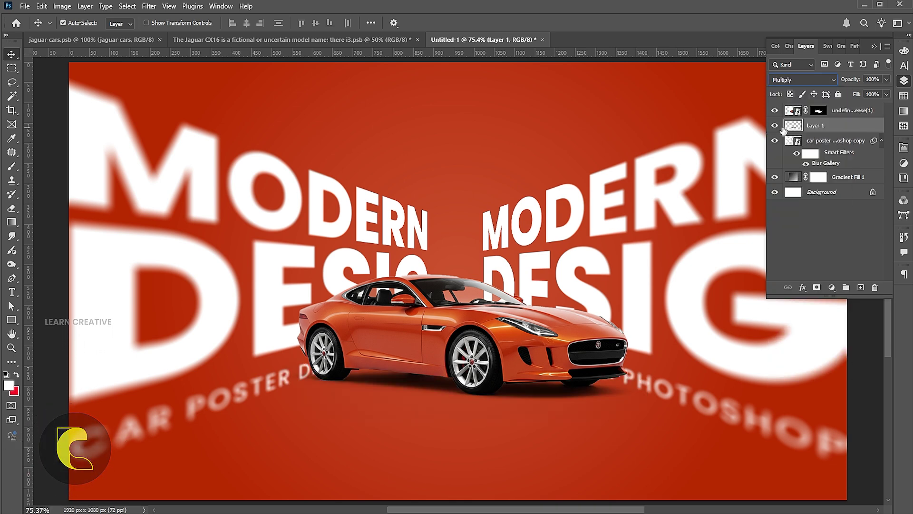
{"action": "left_click", "coordinate": [873, 47]}
Bring the Jaguar logo from jaguar-cars.psb into the Untitled-1 poster above the car and center it horizontally on the canvas
{"action": "left_click", "coordinate": [111, 41]}
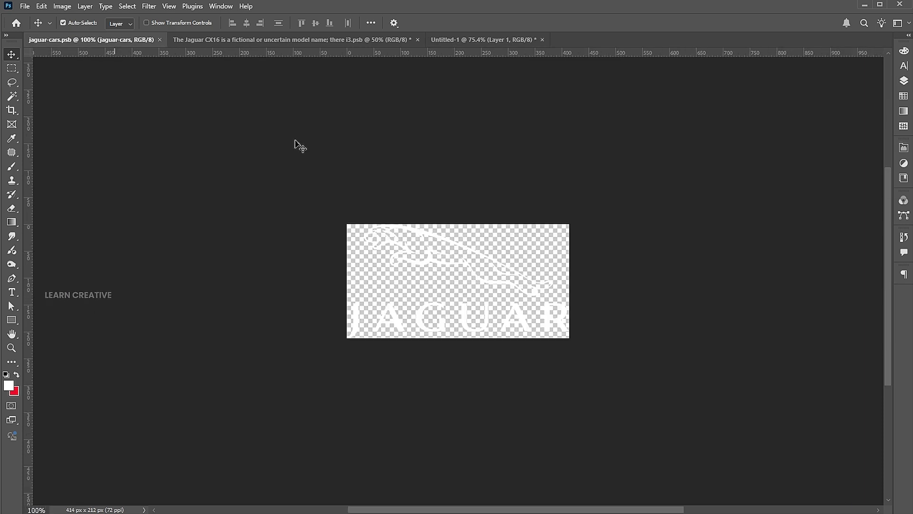
{"action": "left_click_drag", "start_coordinate": [453, 266], "coordinate": [448, 140]}
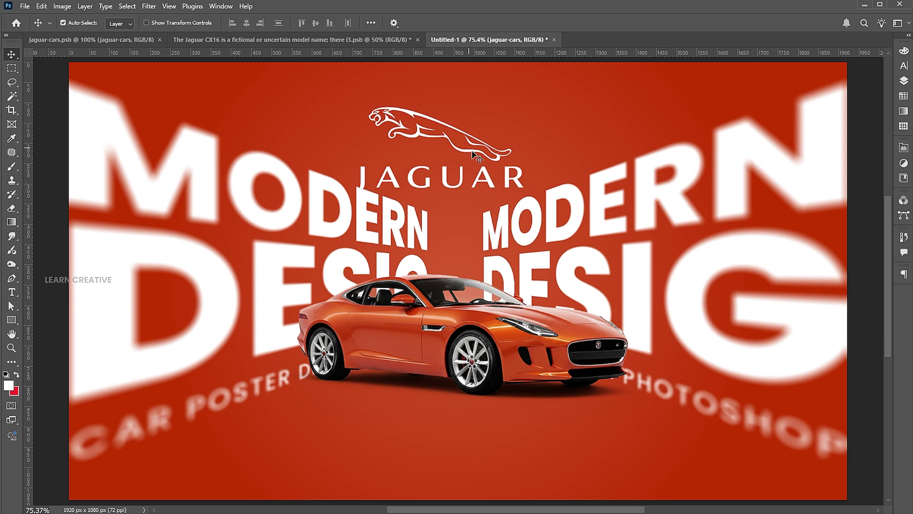
{"action": "left_click", "coordinate": [248, 24]}
{"action": "key", "text": "ctrl+d"}
Scale the Jaguar logo down to about 43% around its center and commit the transform
{"action": "key", "text": "ctrl+t"}
{"action": "left_click_drag", "start_coordinate": [545, 103], "coordinate": [494, 128]}
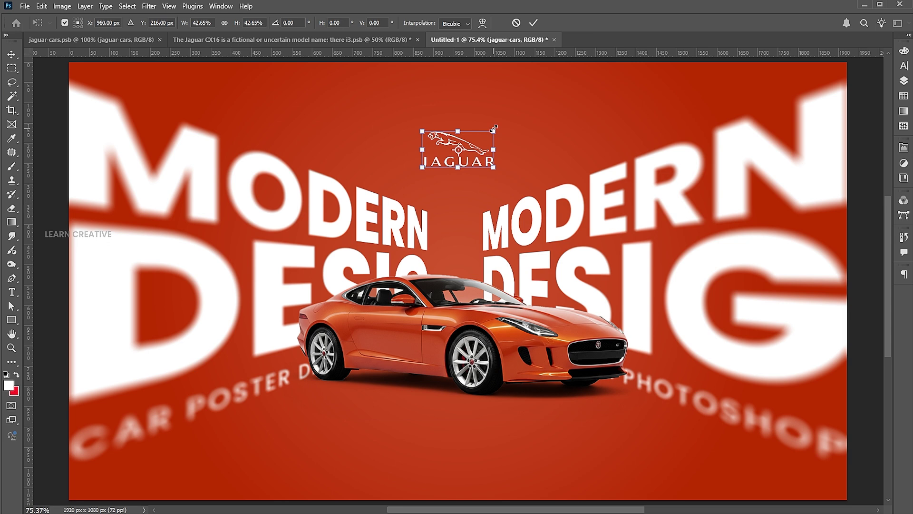
{"action": "key", "text": "Return"}
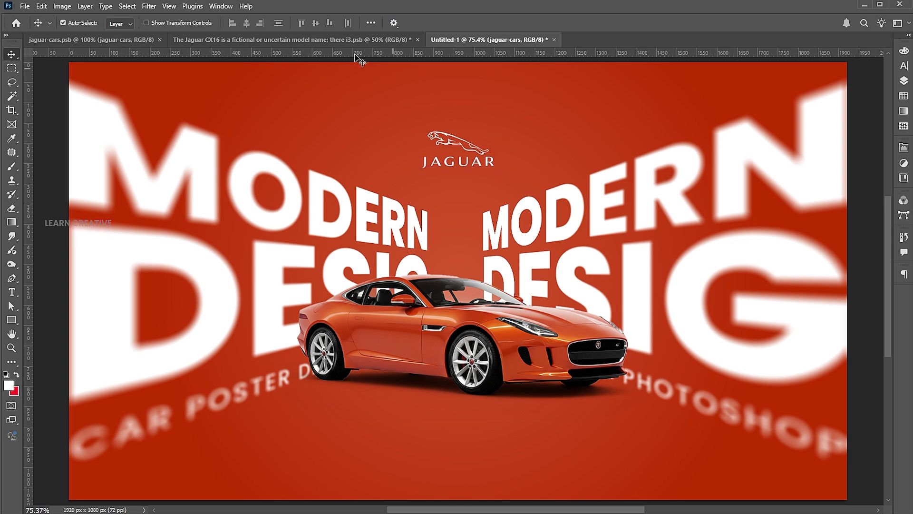
In the Jaguar CX16 text document, hide Color Fill 1 and convert all text layers plus combine black into one smart object
{"action": "left_click", "coordinate": [263, 42]}
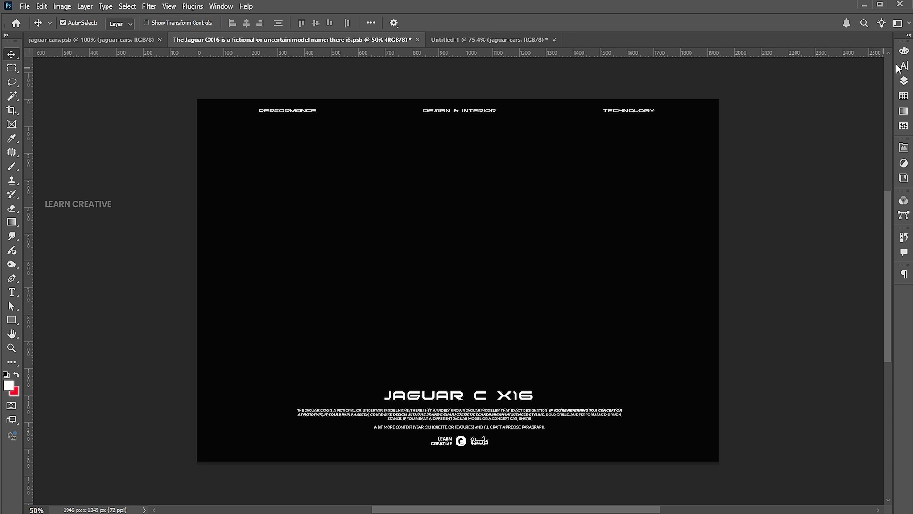
{"action": "left_click", "coordinate": [904, 82]}
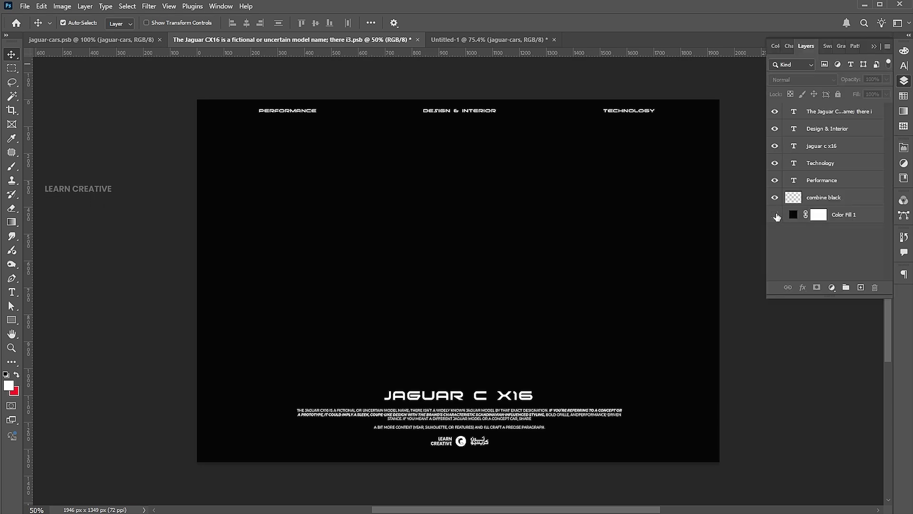
{"action": "left_click", "coordinate": [775, 215]}
{"action": "left_click", "coordinate": [814, 196]}
{"action": "left_click", "coordinate": [807, 112], "text": "shift"}
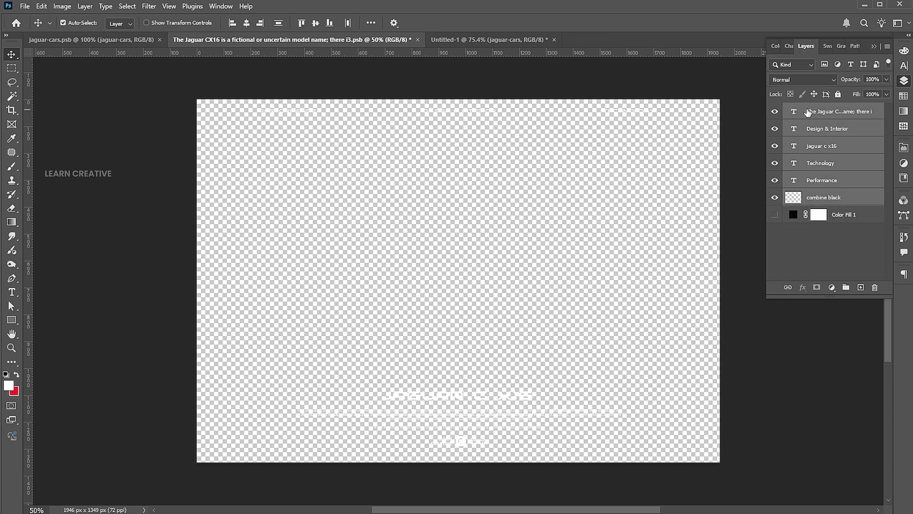
{"action": "right_click", "coordinate": [808, 113]}
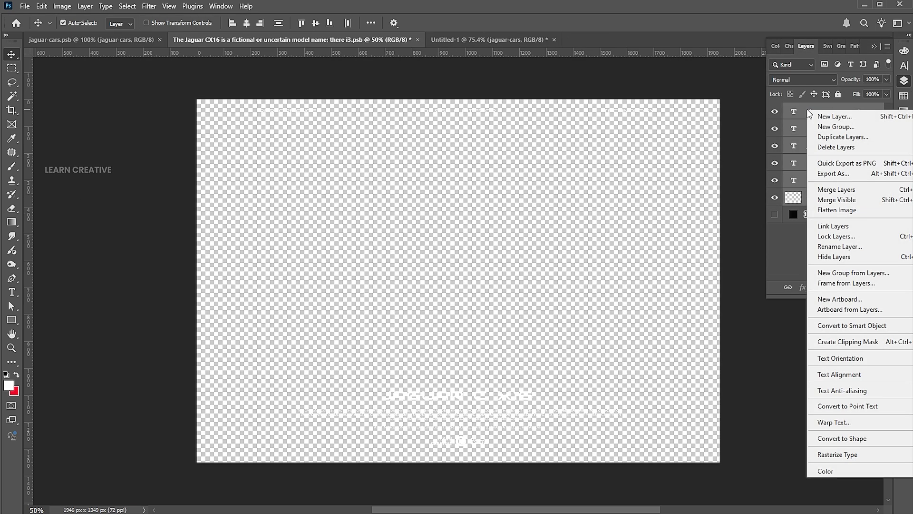
{"action": "left_click", "coordinate": [836, 326]}
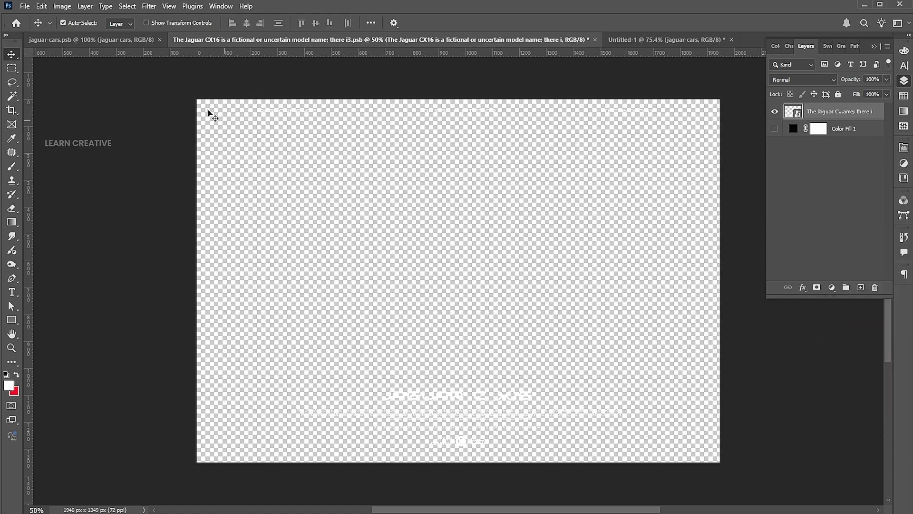
Copy the Jaguar text smart object and paste it into the Untitled-1 poster document
{"action": "left_click", "coordinate": [42, 7]}
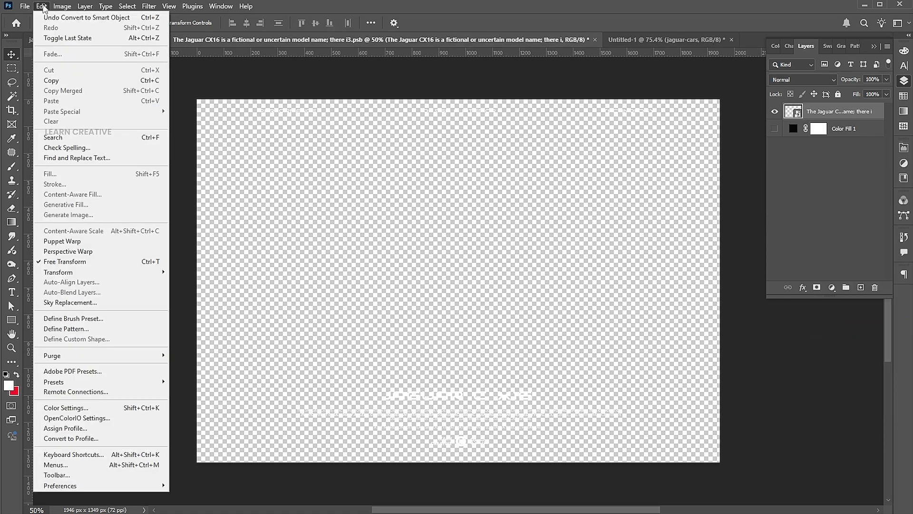
{"action": "left_click", "coordinate": [56, 81]}
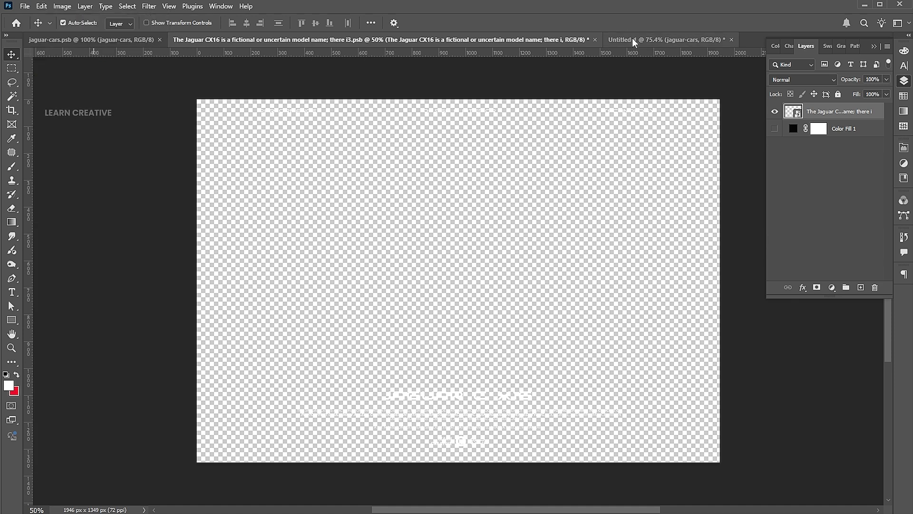
{"action": "left_click", "coordinate": [631, 39]}
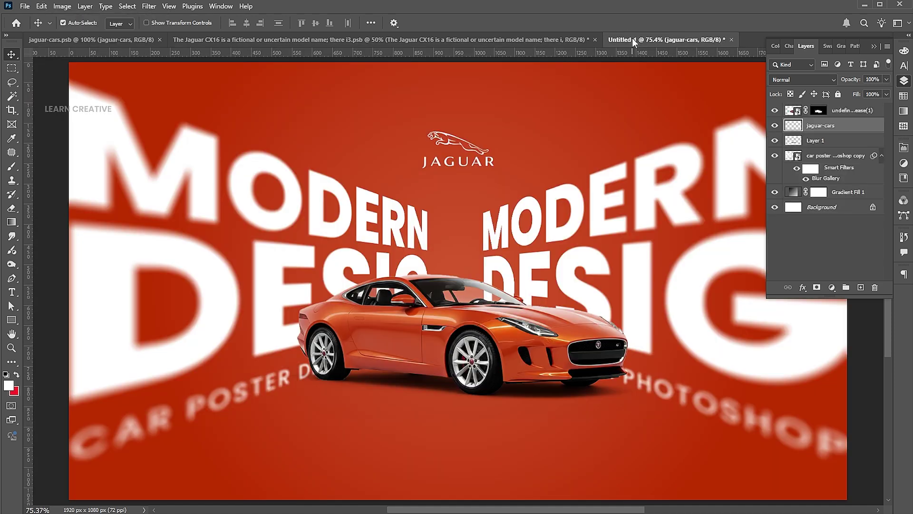
{"action": "left_click", "coordinate": [41, 6]}
{"action": "left_click", "coordinate": [60, 100]}
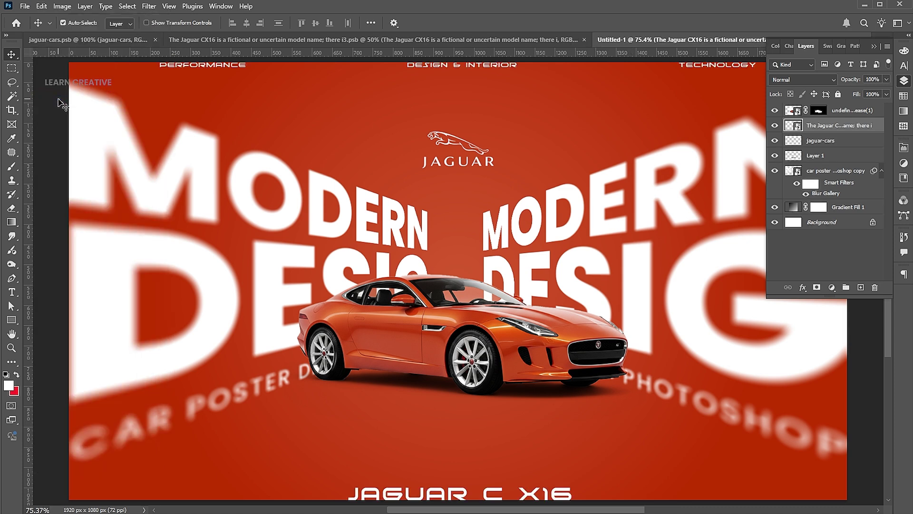
Scale the Jaguar text smart object down to about 82% around its center and commit the transform
{"action": "scroll", "coordinate": [380, 256], "scroll_direction": "down", "scroll_amount": 3}
{"action": "key", "text": "ctrl+t"}
{"action": "left_click_drag", "start_coordinate": [654, 101], "coordinate": [623, 128]}
{"action": "left_click_drag", "start_coordinate": [463, 406], "coordinate": [466, 382]}
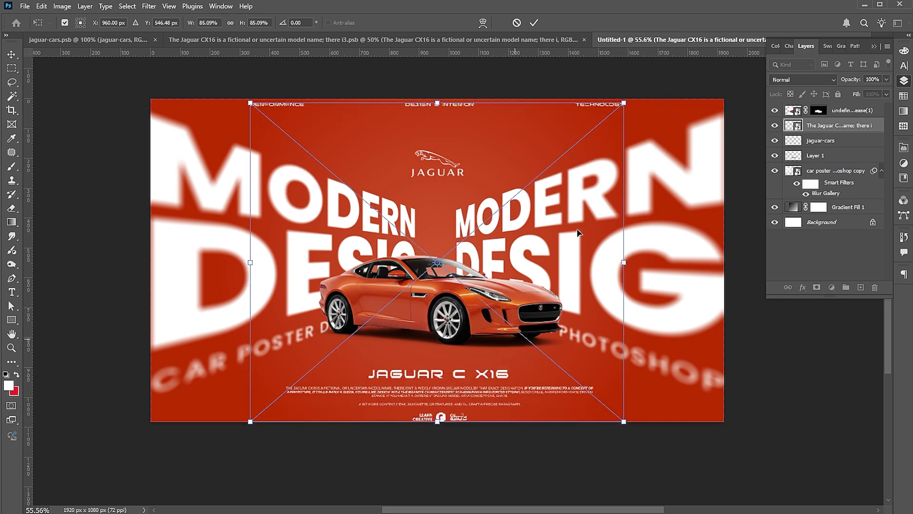
{"action": "left_click_drag", "start_coordinate": [621, 106], "coordinate": [614, 111]}
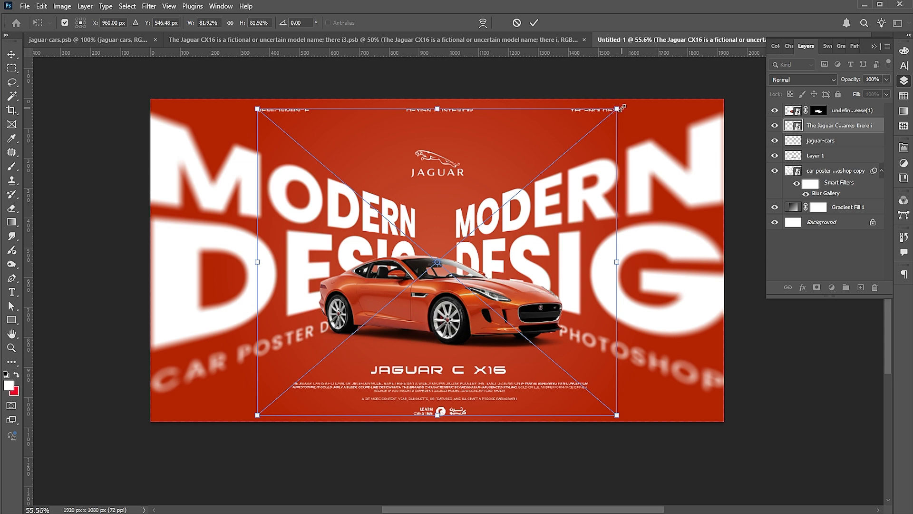
{"action": "key", "text": "Return"}
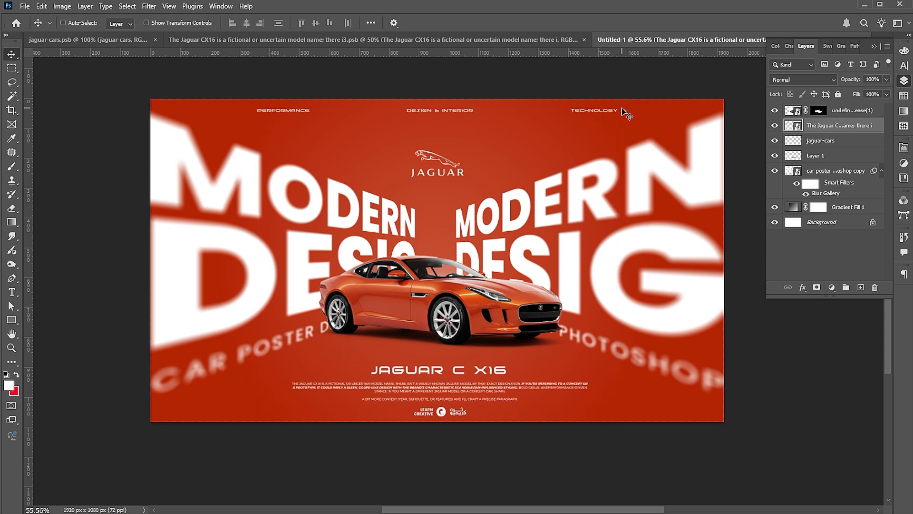
{"action": "scroll", "coordinate": [627, 114], "scroll_direction": "up", "scroll_amount": 2}
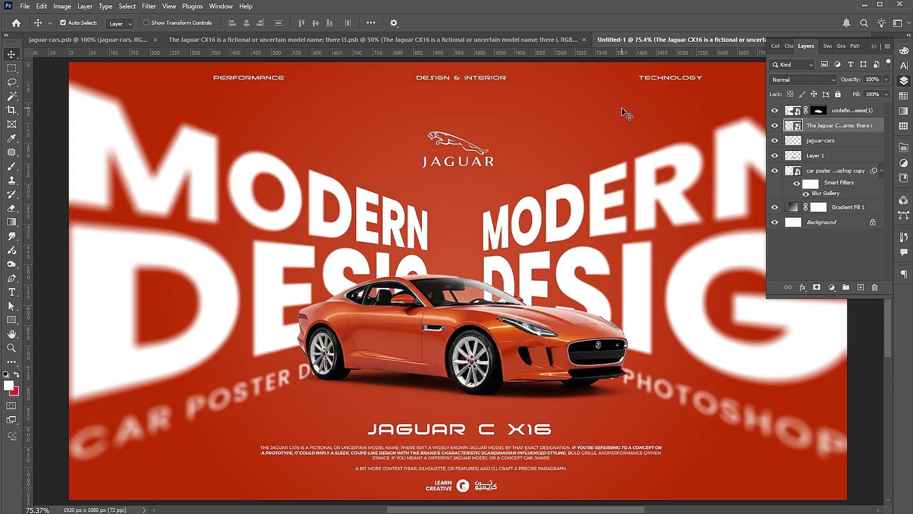
Place the plastic-texture image as an embedded object in the poster
{"action": "left_click", "coordinate": [874, 47]}
{"action": "left_click", "coordinate": [25, 6]}
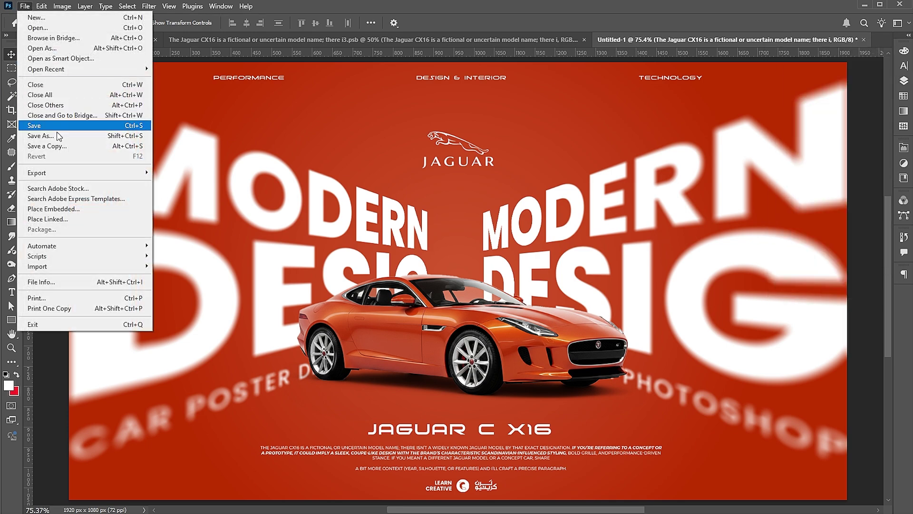
{"action": "left_click", "coordinate": [63, 210]}
{"action": "left_click", "coordinate": [132, 85]}
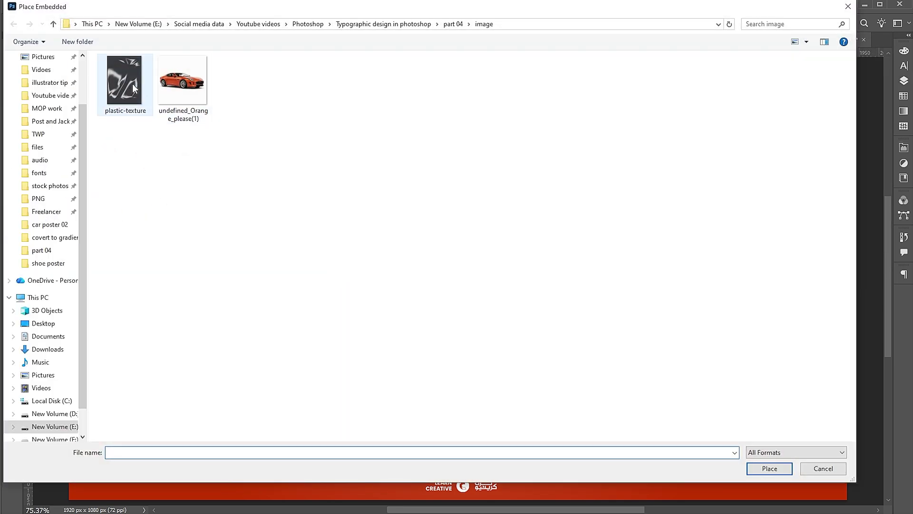
{"action": "left_click", "coordinate": [771, 469]}
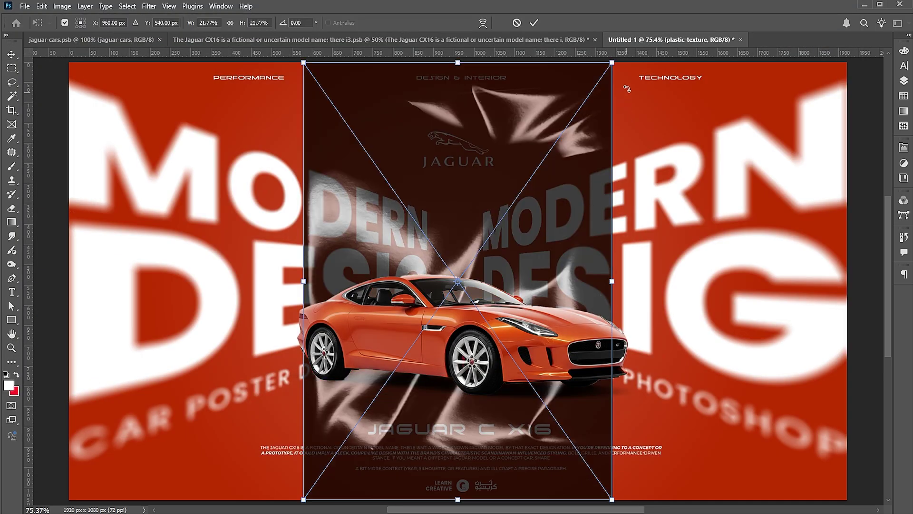
Rotate the plastic texture to landscape orientation, enlarge it to cover the whole canvas, and commit the transform
{"action": "left_click_drag", "start_coordinate": [627, 70], "coordinate": [653, 388]}
{"action": "left_click_drag", "start_coordinate": [682, 279], "coordinate": [847, 282]}
{"action": "left_click_drag", "start_coordinate": [459, 126], "coordinate": [465, 63]}
{"action": "key", "text": "Return"}
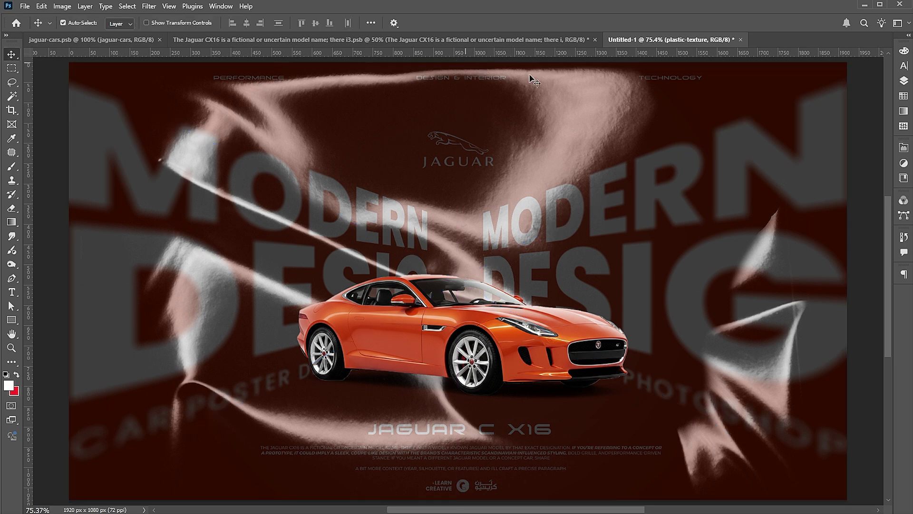
Move the plastic-texture layer above the car layer and set its blend mode to Screen
{"action": "left_click", "coordinate": [904, 82]}
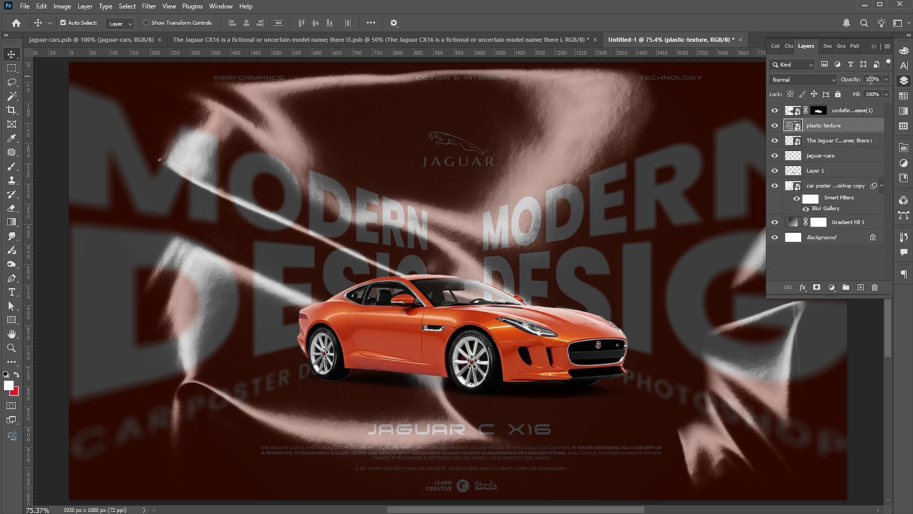
{"action": "left_click", "coordinate": [800, 78]}
{"action": "left_click", "coordinate": [869, 125]}
{"action": "left_click_drag", "start_coordinate": [843, 126], "coordinate": [840, 109]}
{"action": "left_click", "coordinate": [800, 81]}
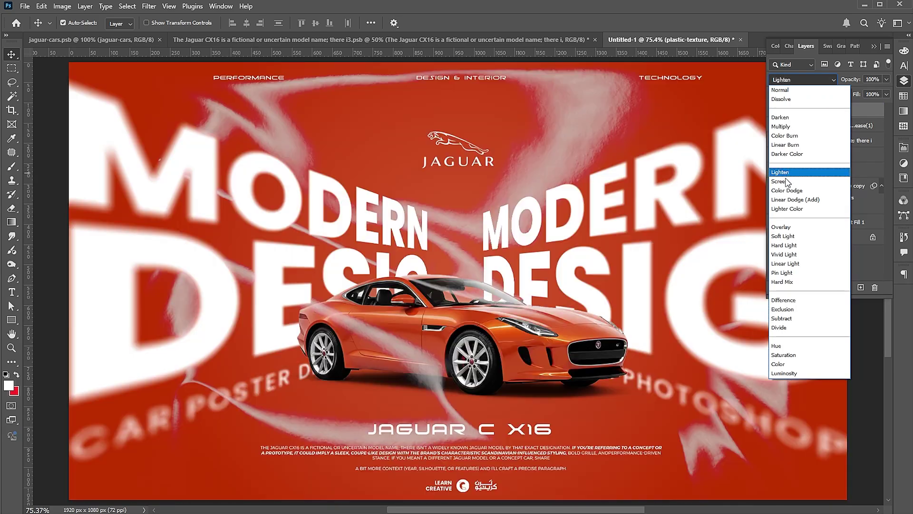
{"action": "left_click", "coordinate": [779, 181]}
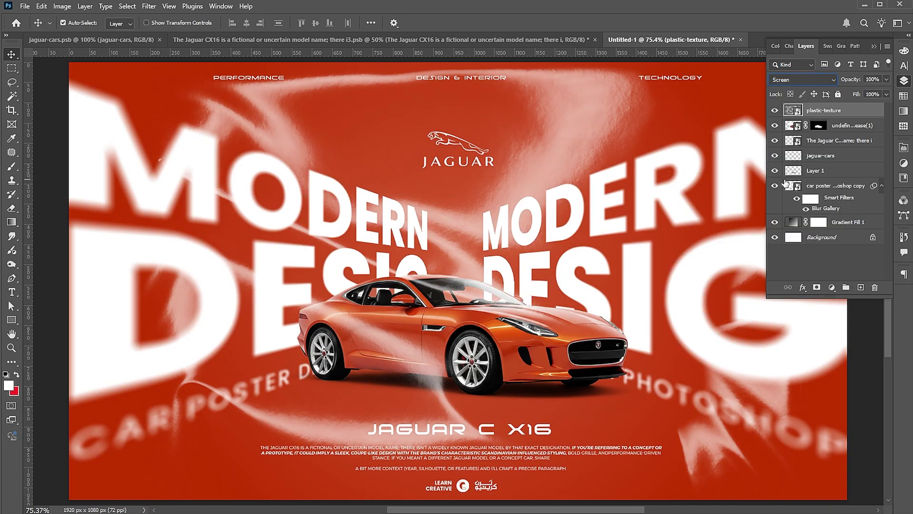
Set the plastic-texture layer's fill to 25%
{"action": "left_click", "coordinate": [884, 94]}
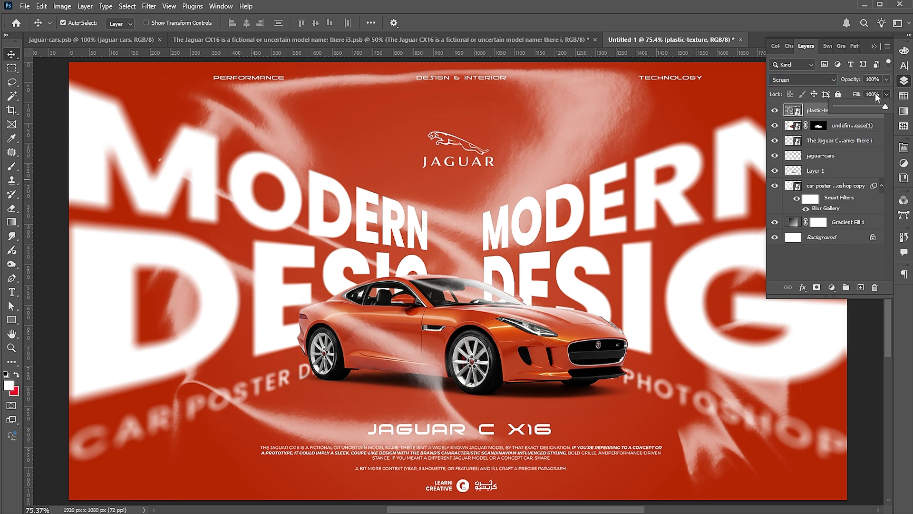
{"action": "left_click", "coordinate": [880, 94]}
{"action": "type", "text": "25"}
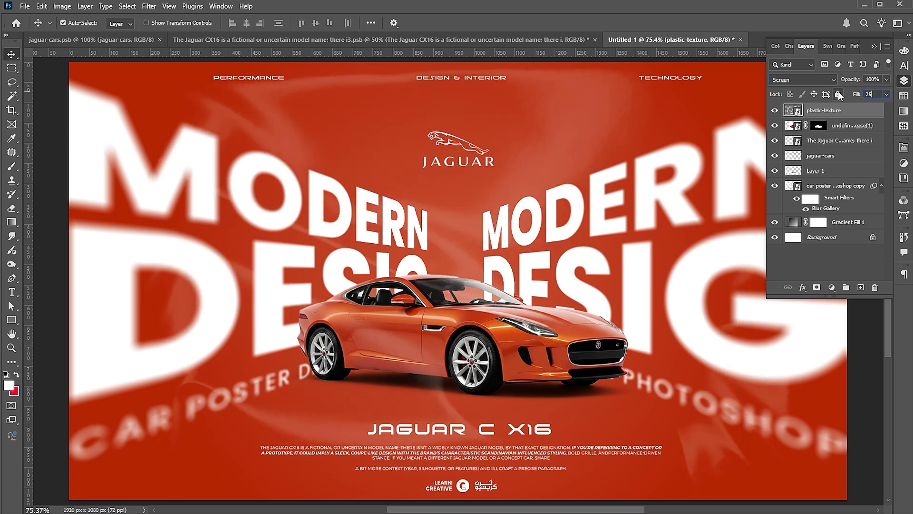
Add a layer mask to plastic-texture and paint out the texture down the poster's center with a soft black 800 px brush
{"action": "left_click", "coordinate": [817, 287]}
{"action": "scroll", "coordinate": [494, 233], "scroll_direction": "down", "scroll_amount": 2}
{"action": "key", "text": "b"}
{"action": "key", "text": "bracketright"}
{"action": "key", "text": "bracketright"}
{"action": "key", "text": "bracketright"}
{"action": "key", "text": "bracketright"}
{"action": "key", "text": "bracketright"}
{"action": "key", "text": "bracketright"}
{"action": "key", "text": "bracketright"}
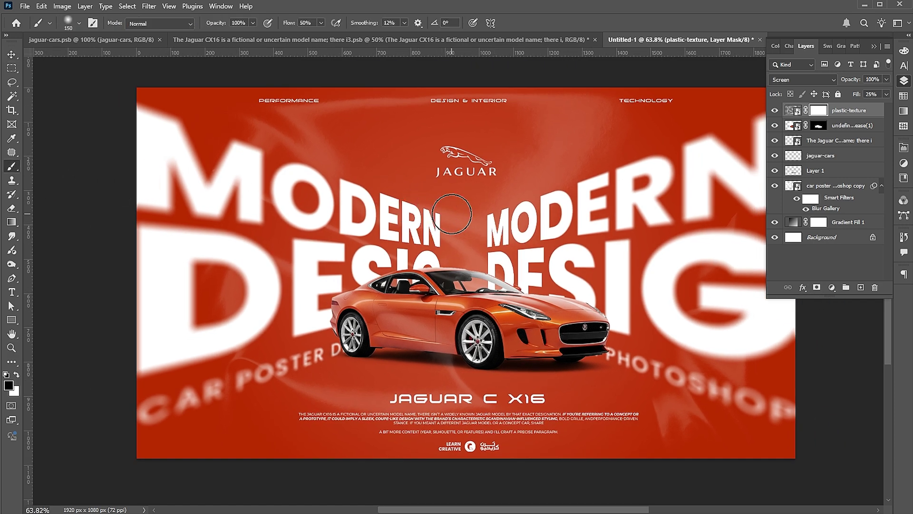
{"action": "key", "text": "bracketright"}
{"action": "key", "text": "bracketright"}
{"action": "mouse_move", "coordinate": [451, 215]}
{"action": "left_mouse_down"}
{"action": "mouse_move", "coordinate": [438, 103]}
{"action": "mouse_move", "coordinate": [475, 190]}
{"action": "mouse_move", "coordinate": [419, 473]}
{"action": "mouse_move", "coordinate": [478, 409]}
{"action": "left_mouse_up"}
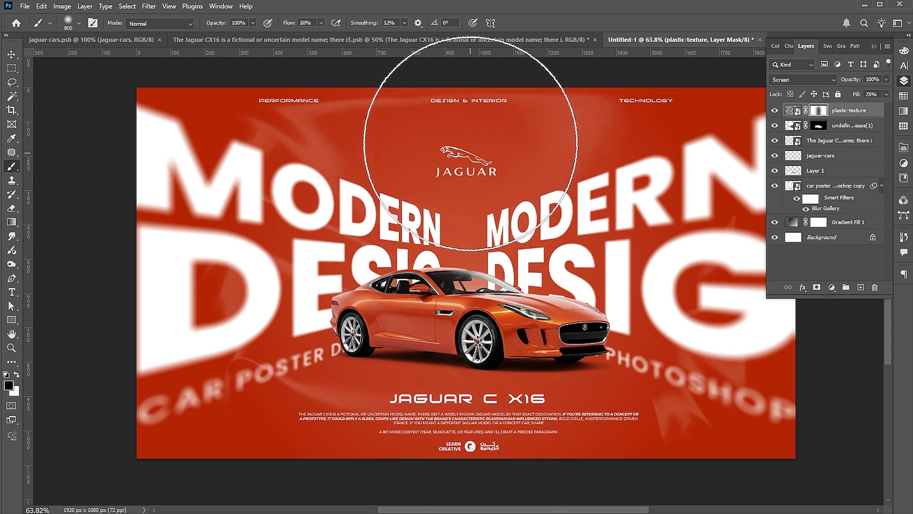
{"action": "key", "text": "v"}
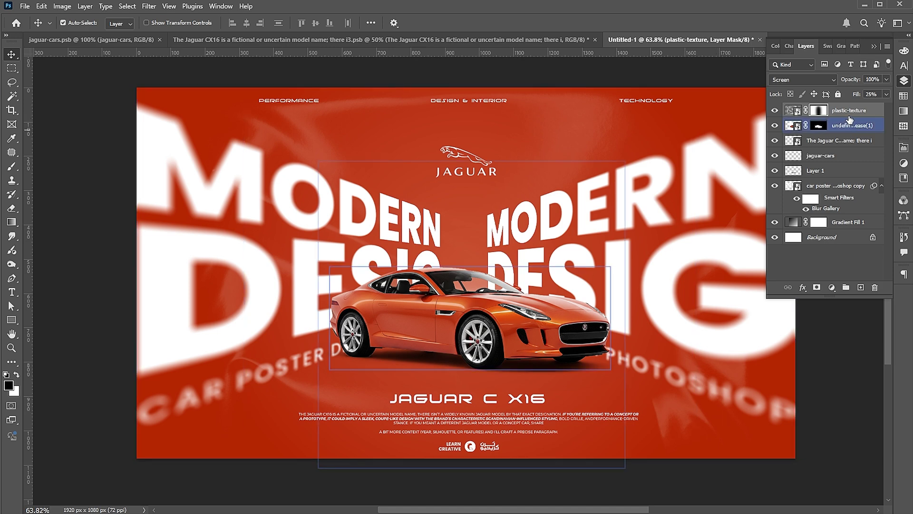
Add a bright blue (00b4ff) Solid Color fill layer above the plastic texture and set its blend mode to Hue
{"action": "left_click", "coordinate": [832, 287]}
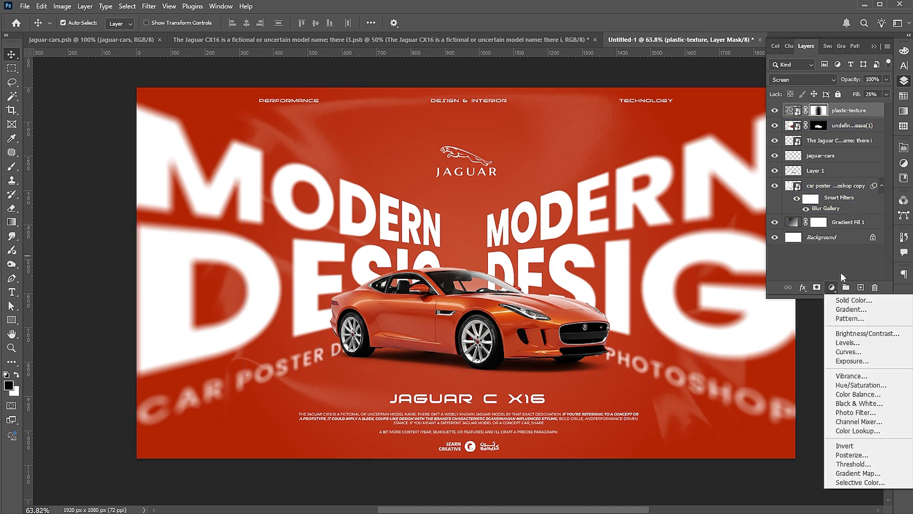
{"action": "left_click", "coordinate": [844, 301]}
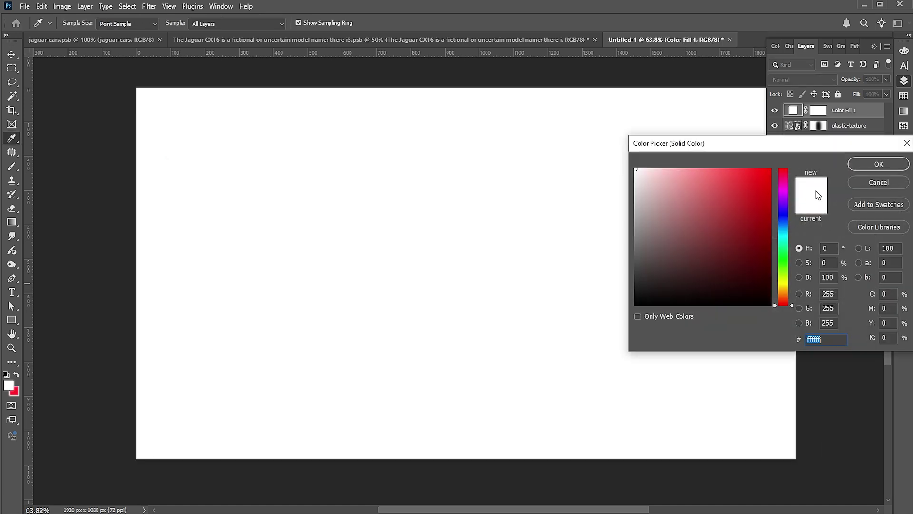
{"action": "left_click_drag", "start_coordinate": [757, 177], "coordinate": [777, 162]}
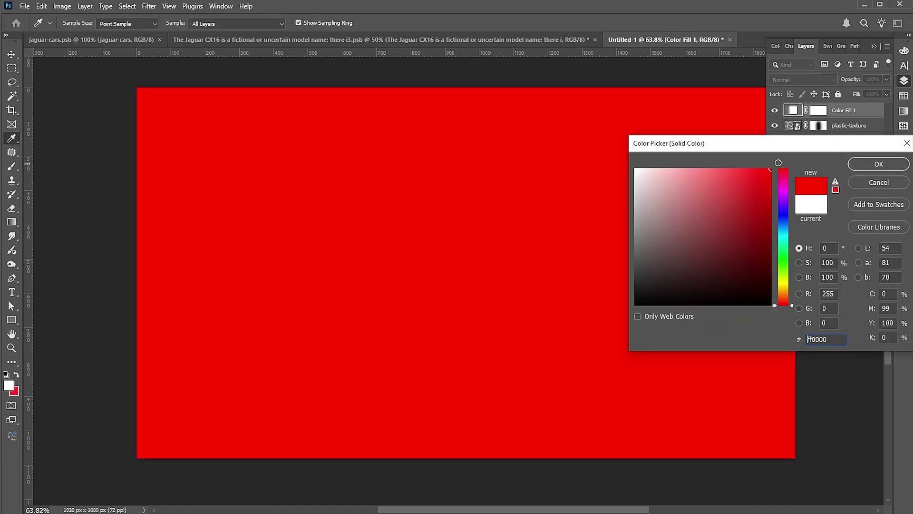
{"action": "left_click", "coordinate": [784, 230]}
{"action": "key", "text": "Return"}
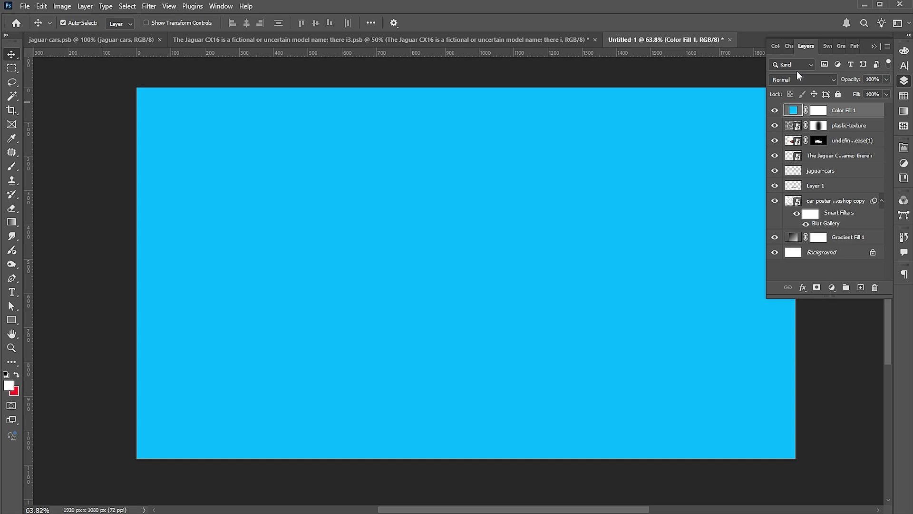
{"action": "left_click", "coordinate": [794, 81]}
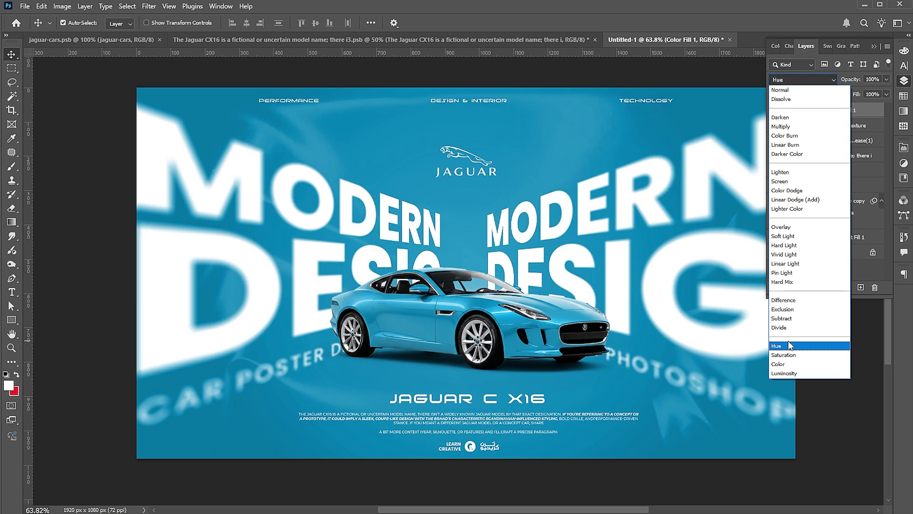
{"action": "left_click", "coordinate": [790, 346]}
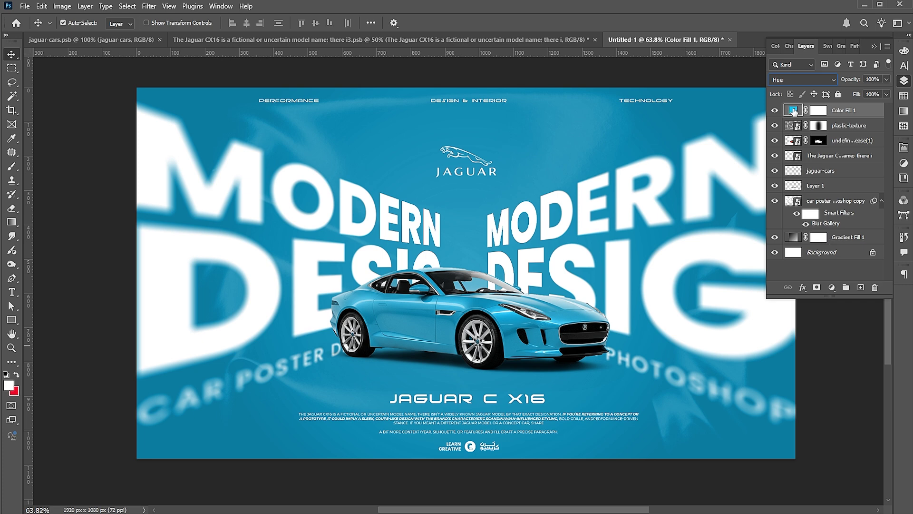
Change the color fill layer's color to red (ff001e) and hide the layer
{"action": "double_click", "coordinate": [793, 111]}
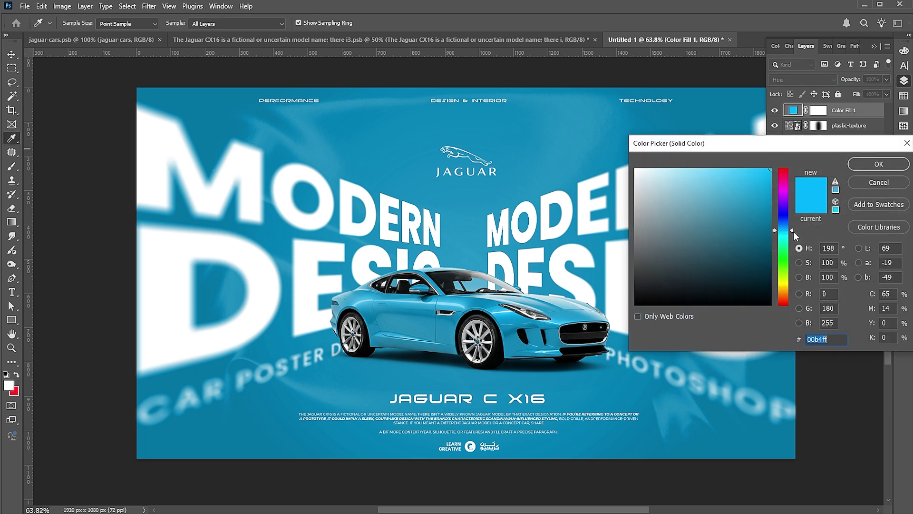
{"action": "left_click_drag", "start_coordinate": [792, 231], "coordinate": [791, 173]}
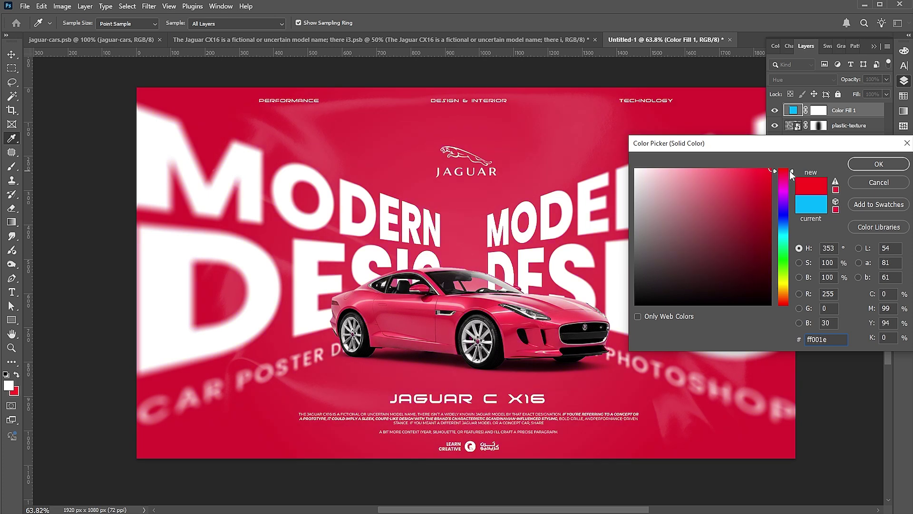
{"action": "left_click", "coordinate": [892, 163]}
{"action": "left_click", "coordinate": [776, 110]}
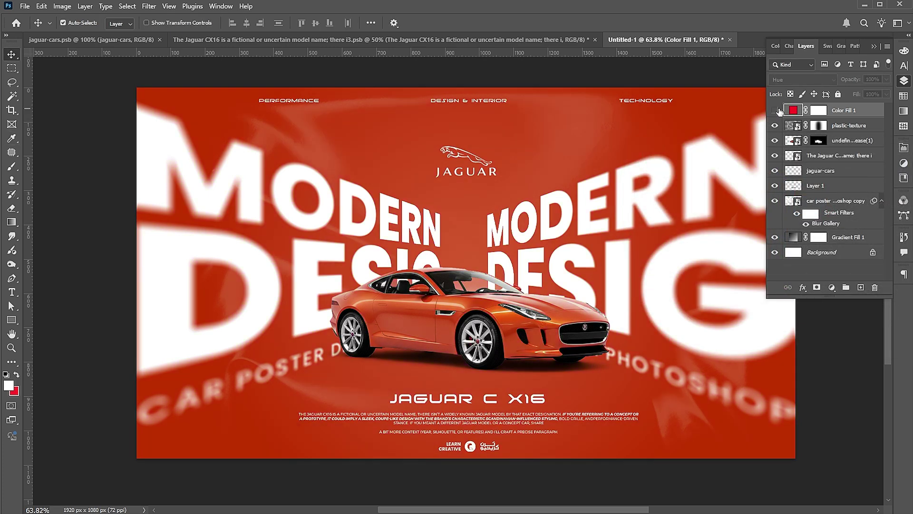